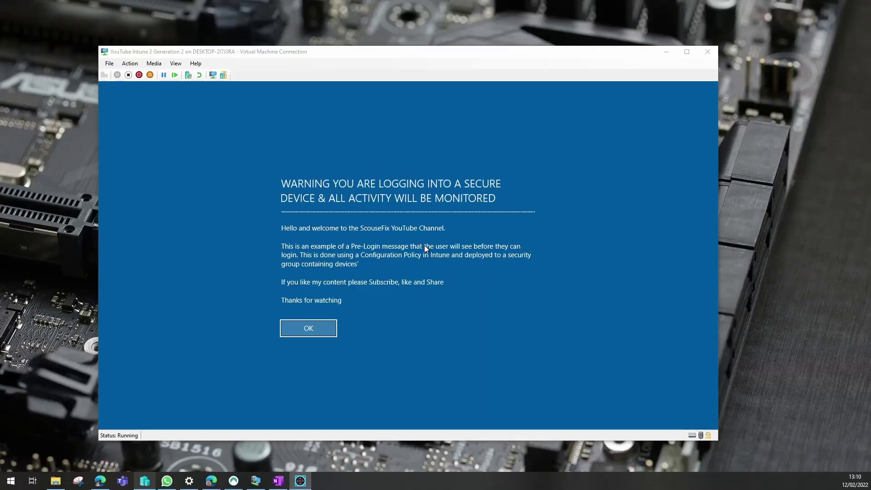
Sign in to the test VM with the account password and decline network discovery
mouse_move(383, 52)
left_mouse_down()
mouse_move(363, 47)
mouse_move(381, 45)
left_mouse_up()
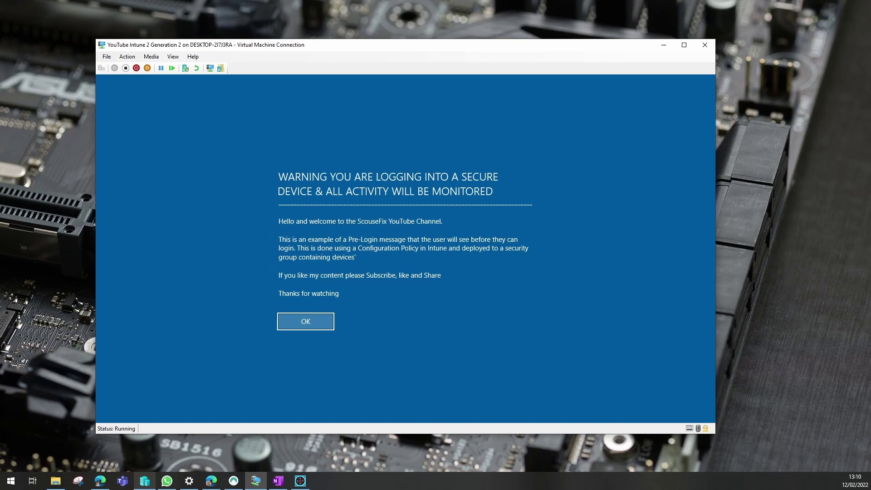
key("super+e")
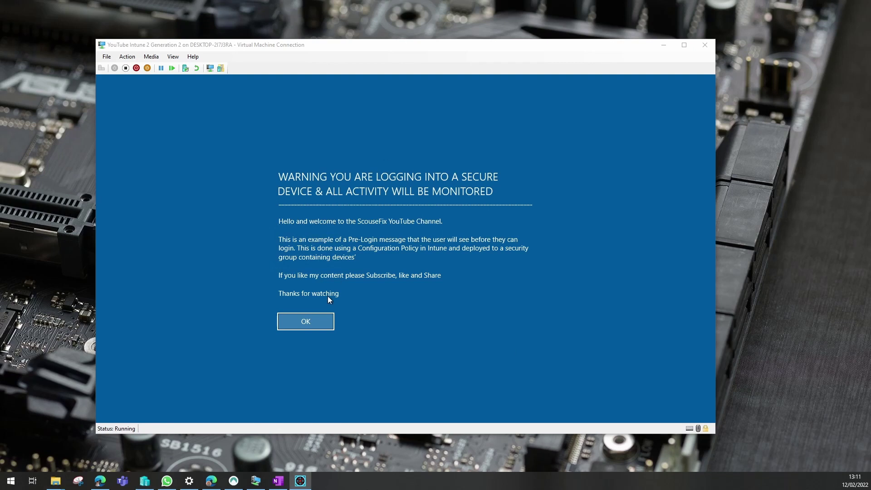
left_click(320, 318)
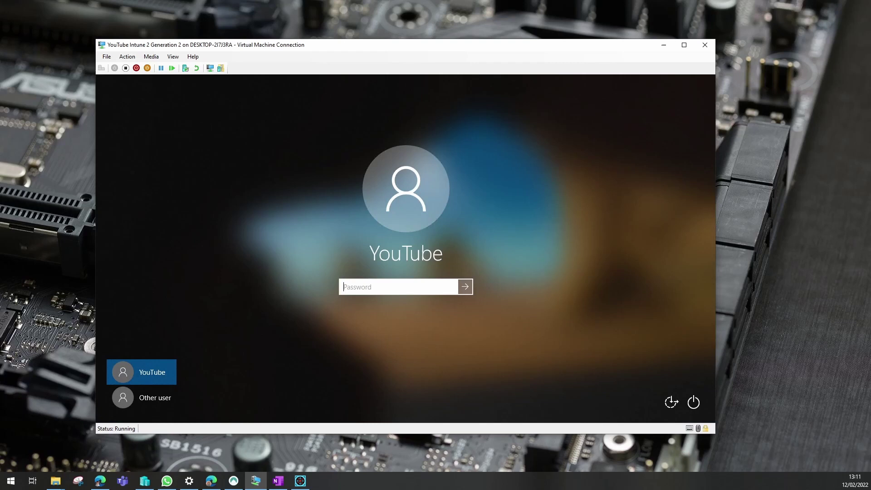
type("••••••••••••")
key("Return")
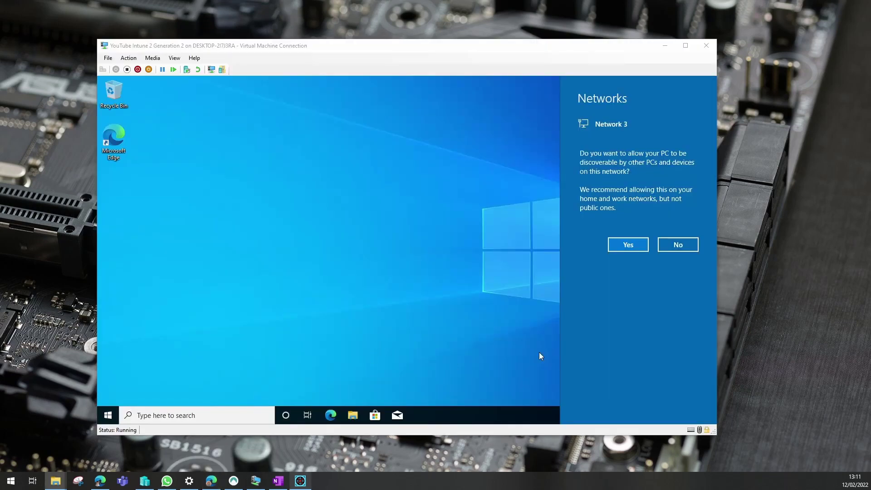
left_click(675, 245)
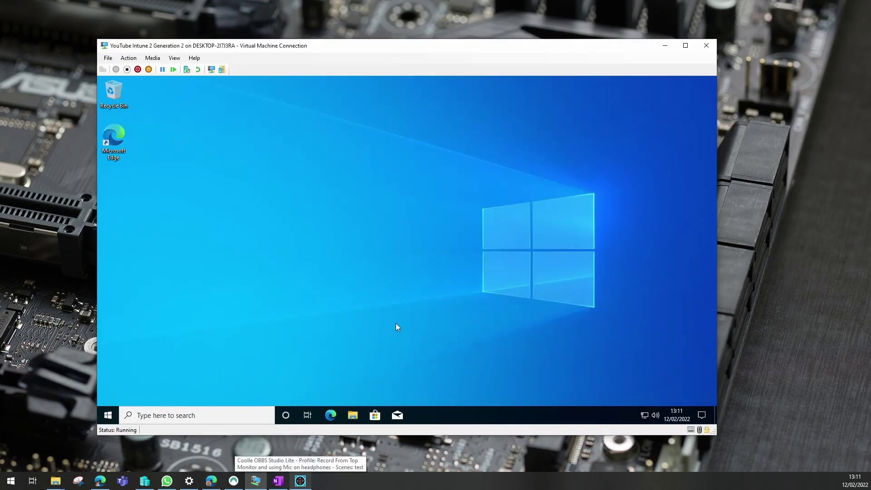
Paste the copied Visual-All-2021 folder into the root of Local Disk (C:)
left_click(352, 416)
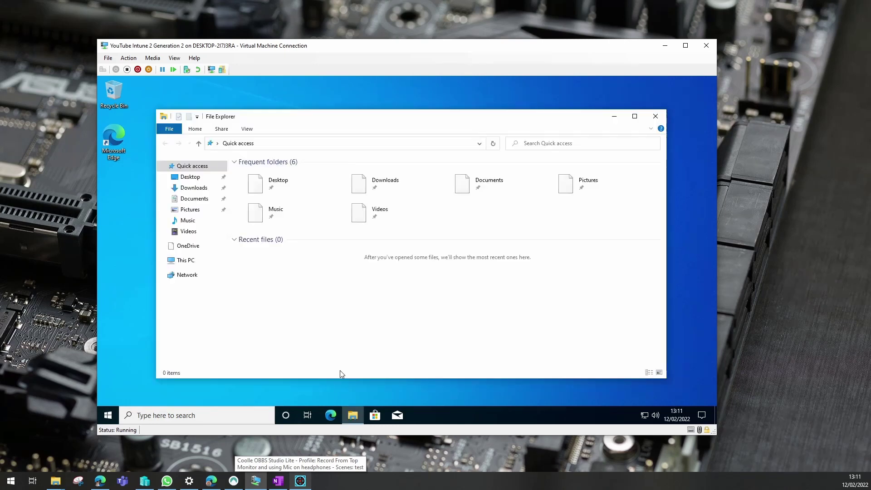
left_click(185, 260)
double_click(295, 273)
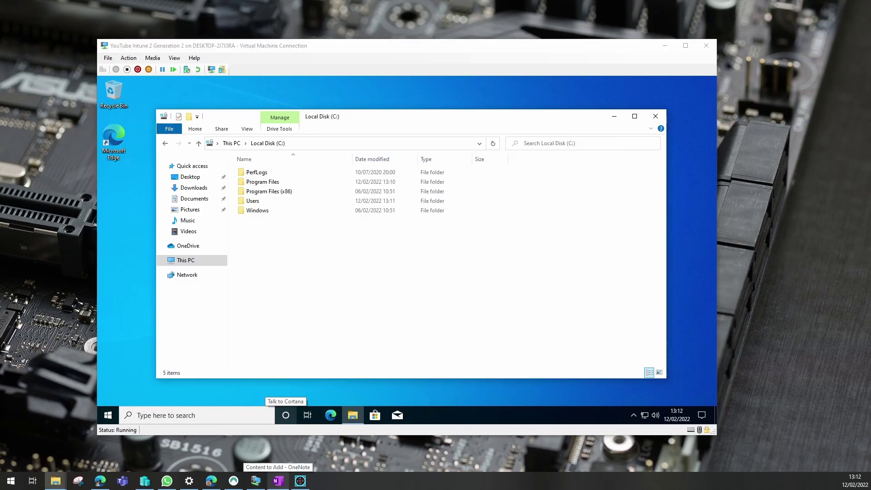
right_click(307, 280)
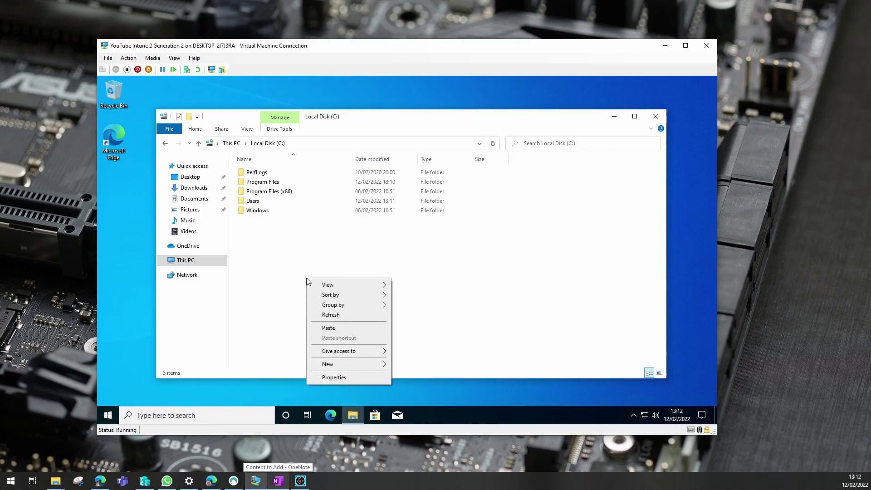
left_click(330, 327)
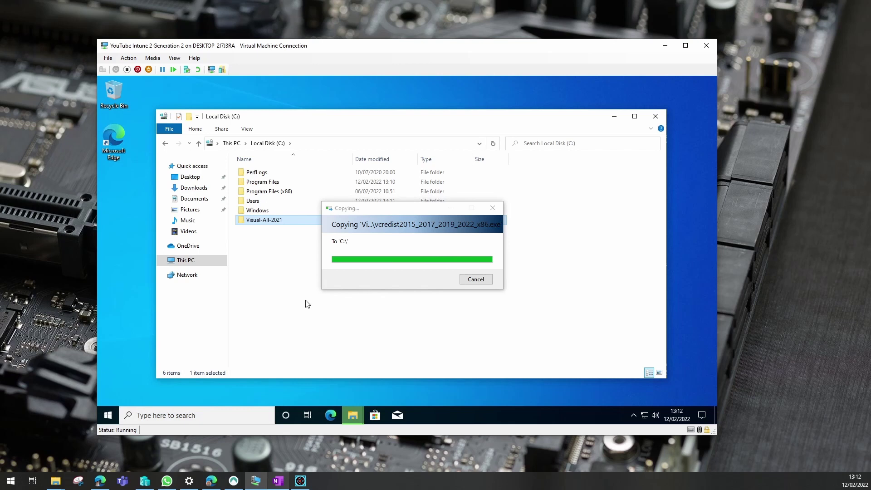
Launch Command Prompt as administrator and open the Visual-All-2021 folder in Explorer
left_click(223, 421)
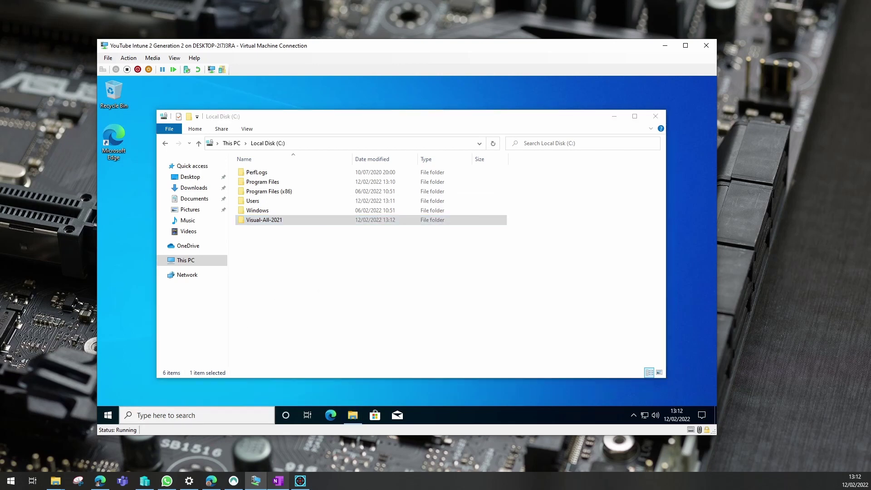
type("cmd")
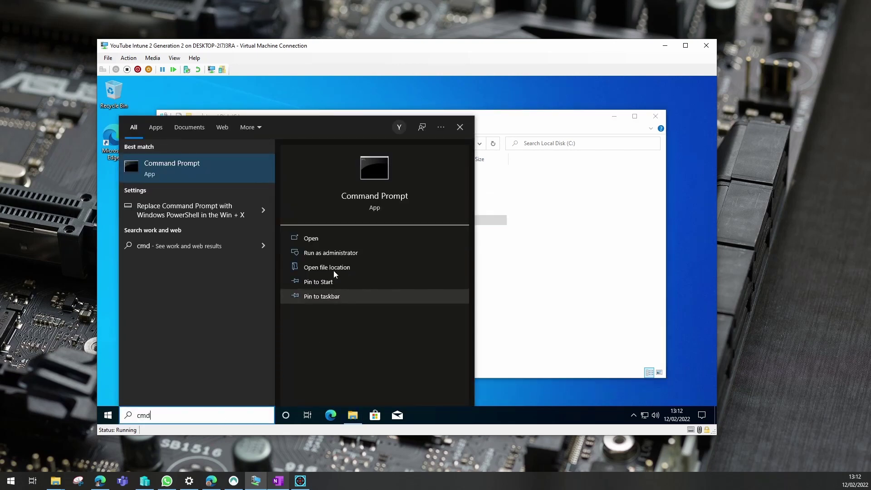
left_click(334, 252)
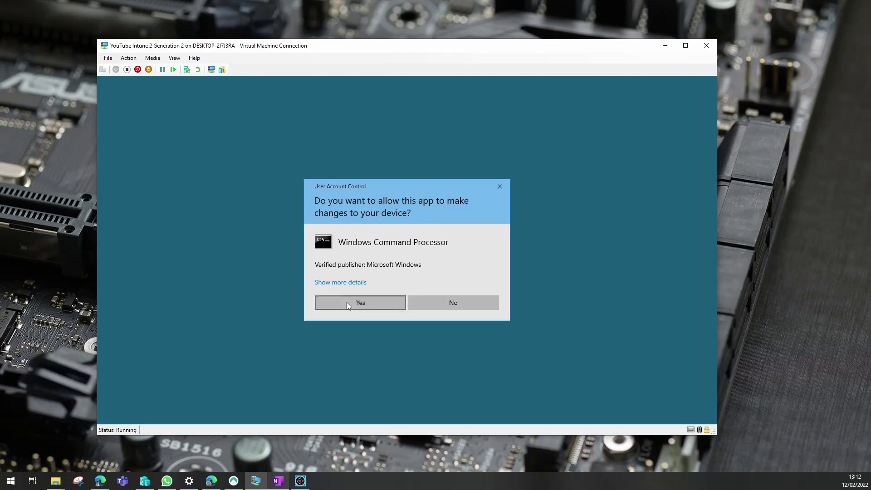
left_click(346, 302)
left_click_drag(322, 99, 368, 182)
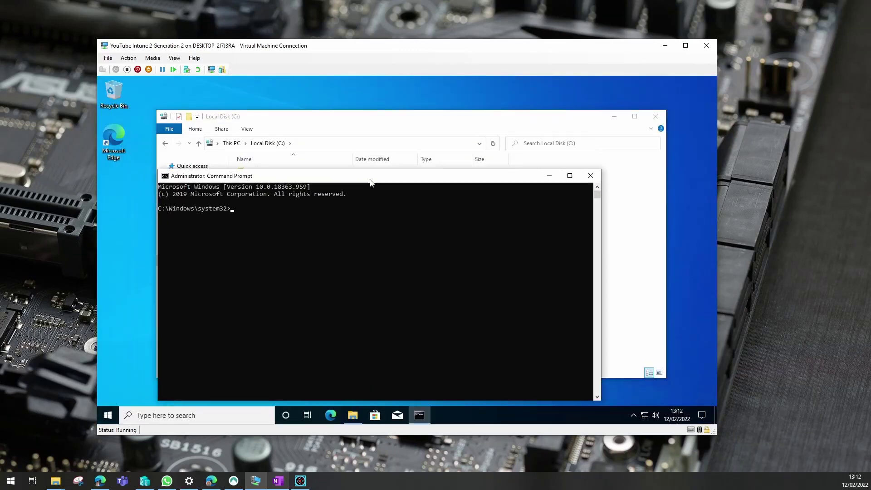
left_click_drag(359, 119, 353, 96)
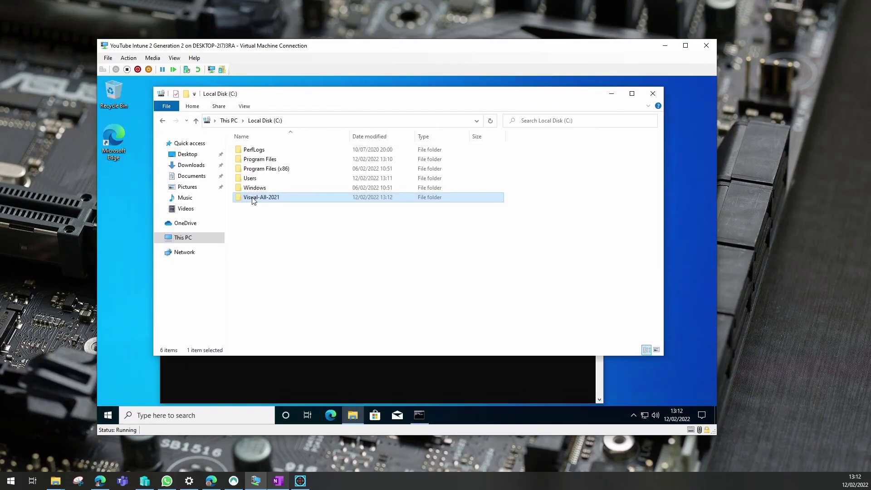
double_click(252, 198)
left_click(341, 376)
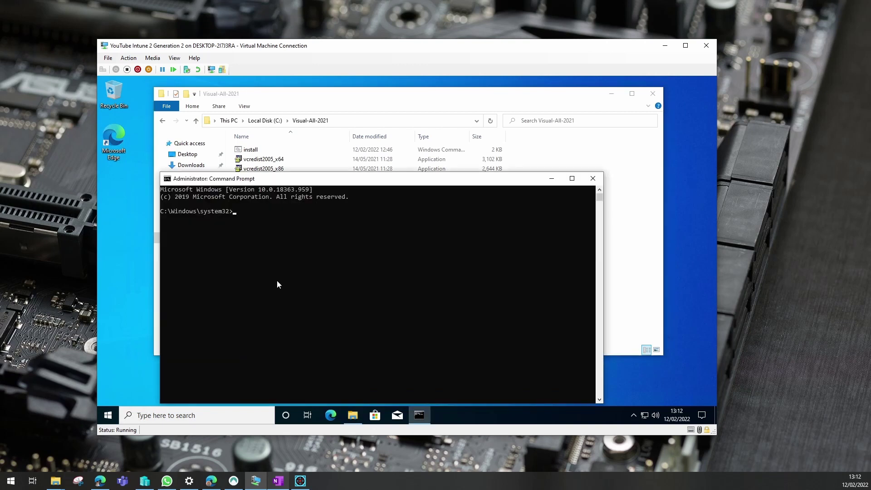
Change to c:\Visual-All-2021 and run vcredist2005_x64.exe /? to list its switches
type("cd c:\\vi")
key("Tab")
key("Return")
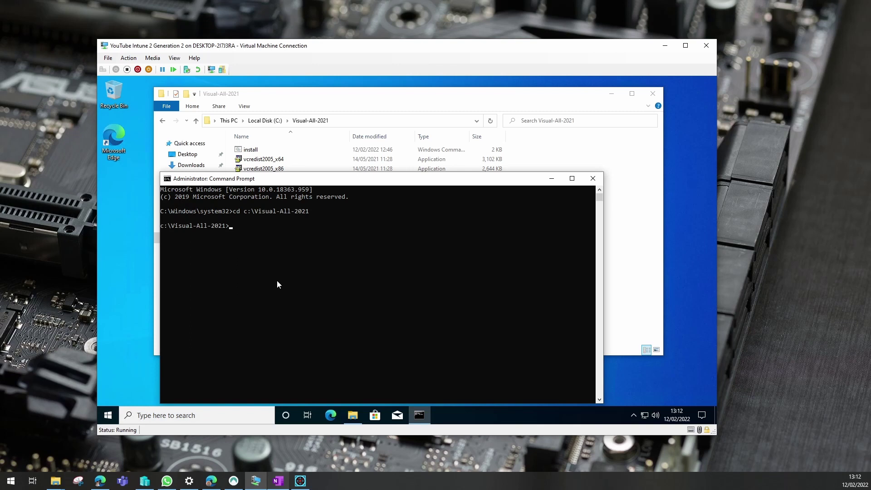
type("v")
type("cerd")
key("BackSpace")
key("BackSpace")
key("BackSpace")
type("red")
key("Tab")
type("/?")
key("Return")
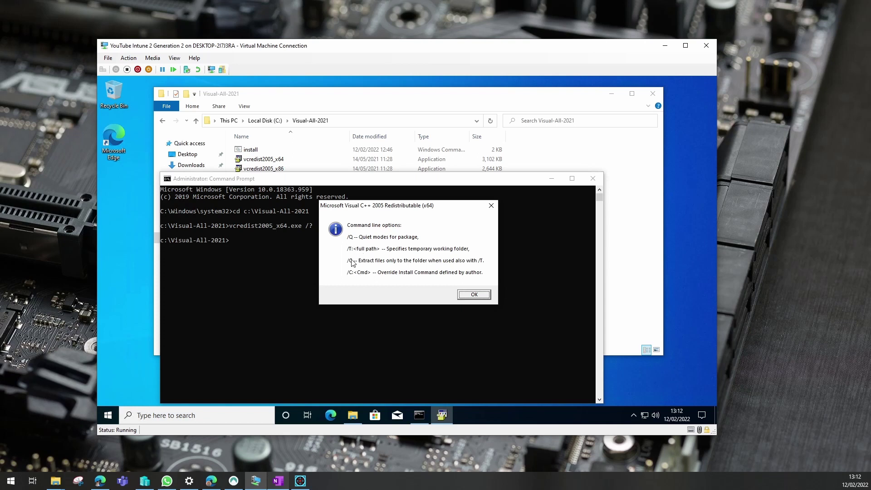
Dismiss the options dialog, then review the install script in Notepad and close it
left_click(465, 294)
left_click(552, 179)
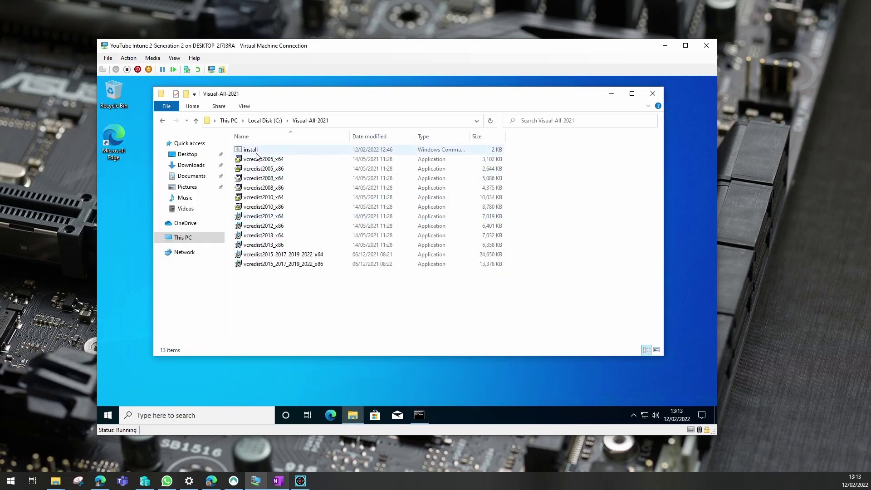
right_click(255, 151)
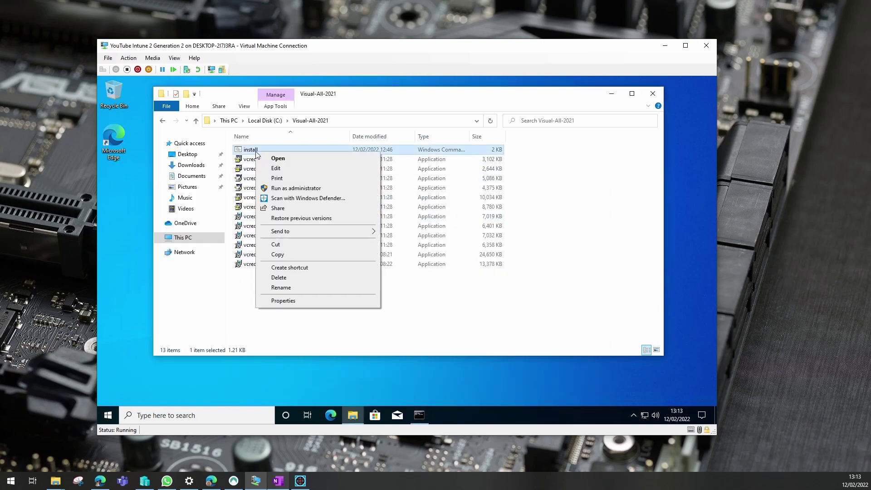
left_click(275, 169)
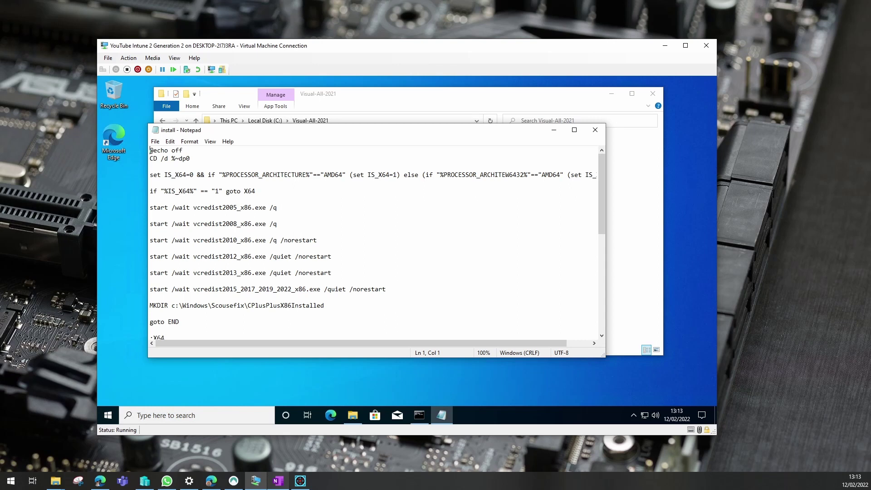
left_click(597, 131)
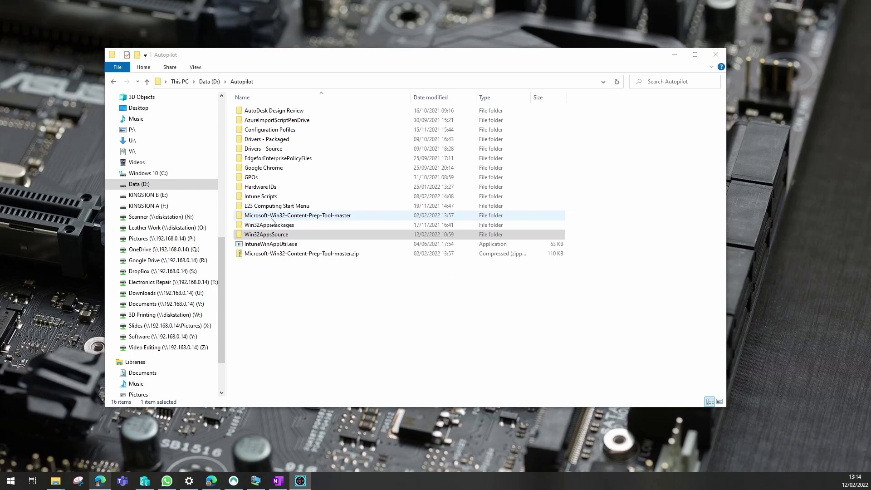
Launch IntuneWinAppUtil.exe and copy the path of the Win32AppsSource\C++s\Visual-All-2021 folder
double_click(271, 217)
left_click(267, 113)
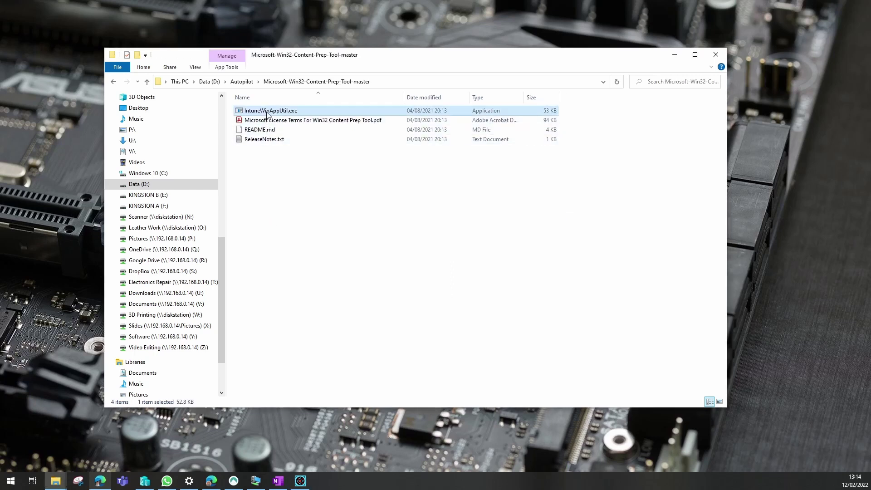
double_click(268, 113)
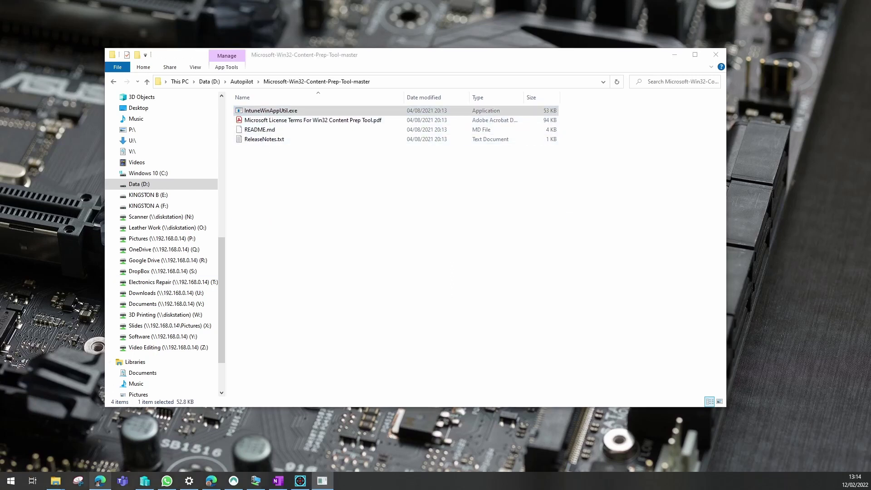
left_click_drag(294, 421, 343, 219)
left_click(243, 82)
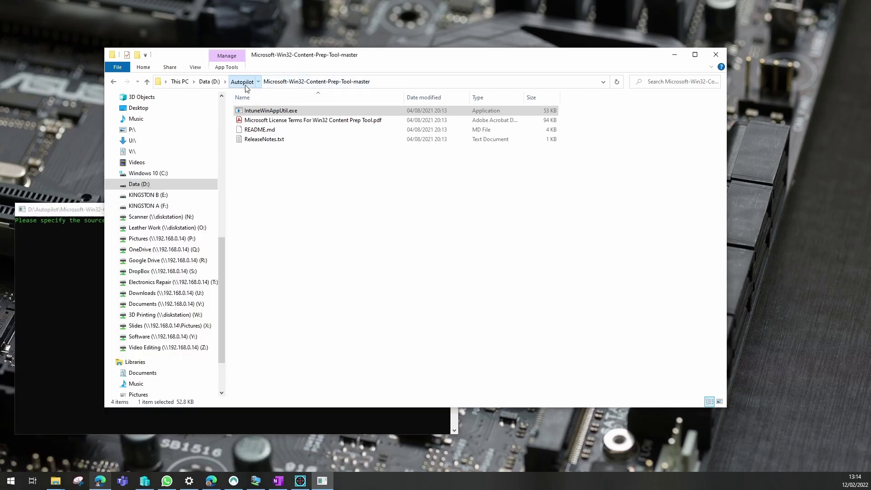
double_click(287, 236)
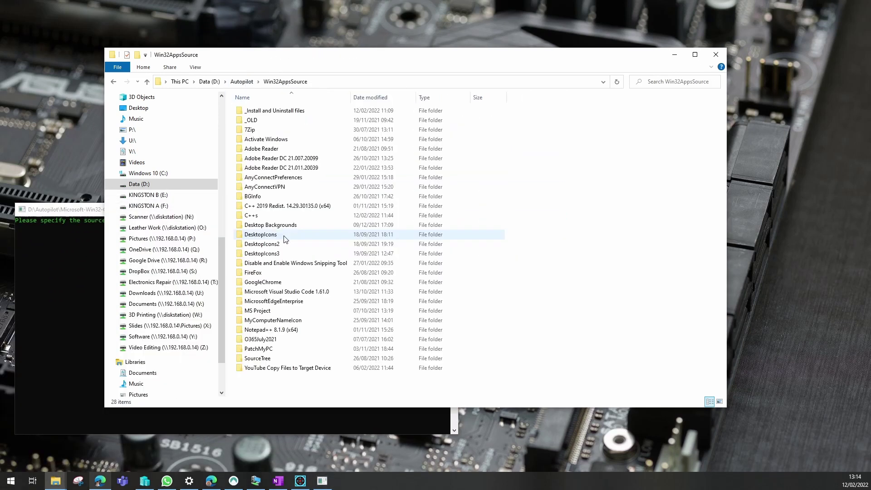
double_click(260, 216)
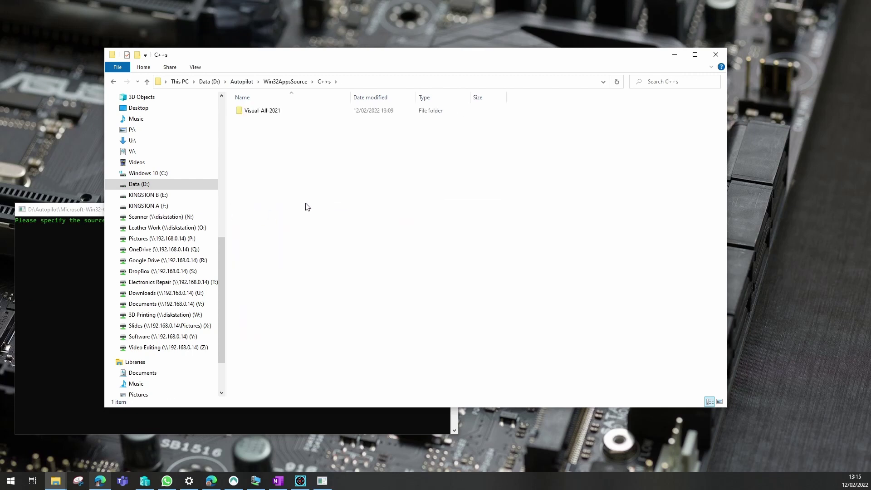
double_click(268, 117)
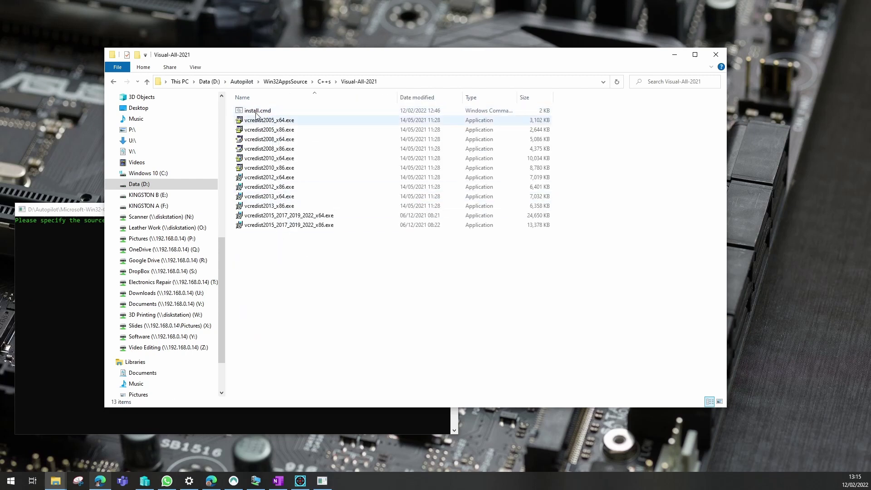
left_click(388, 81)
key("super+c")
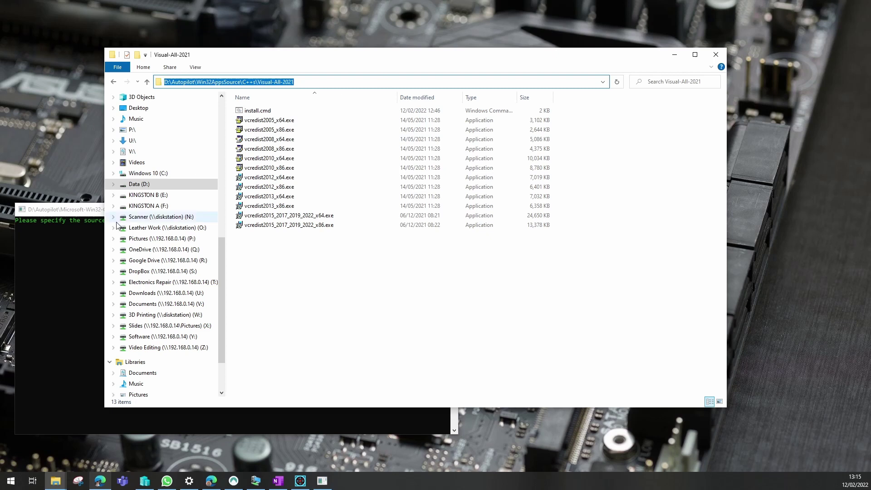
Give the tool that source folder, install.cmd as setup file, the same output folder, and no catalog
left_click(149, 222)
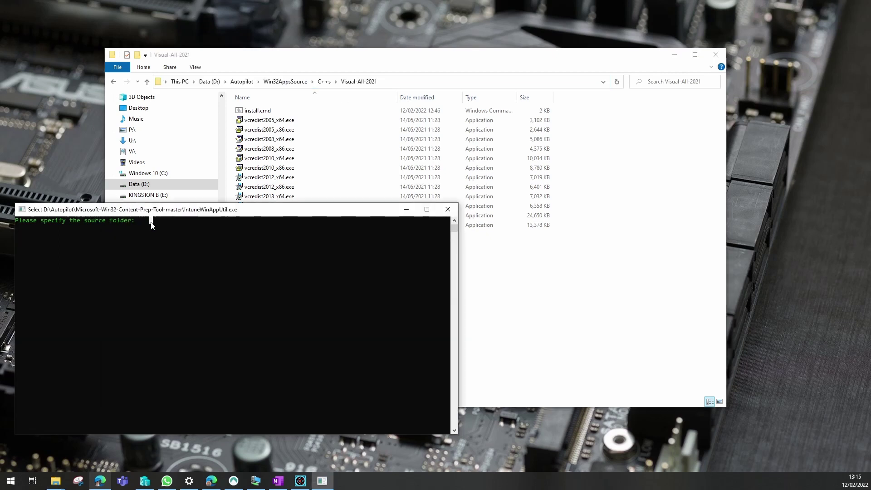
right_click(151, 225)
key("Return")
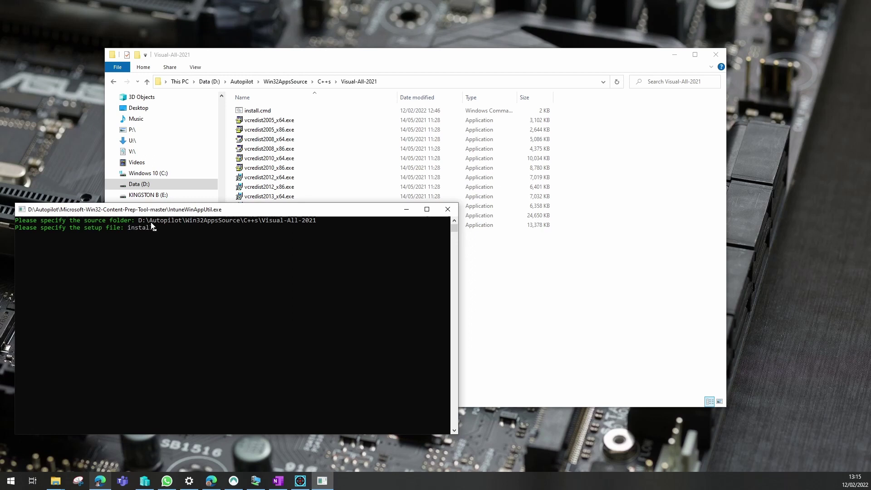
type("install.cmd")
key("Return")
key("ctrl+v")
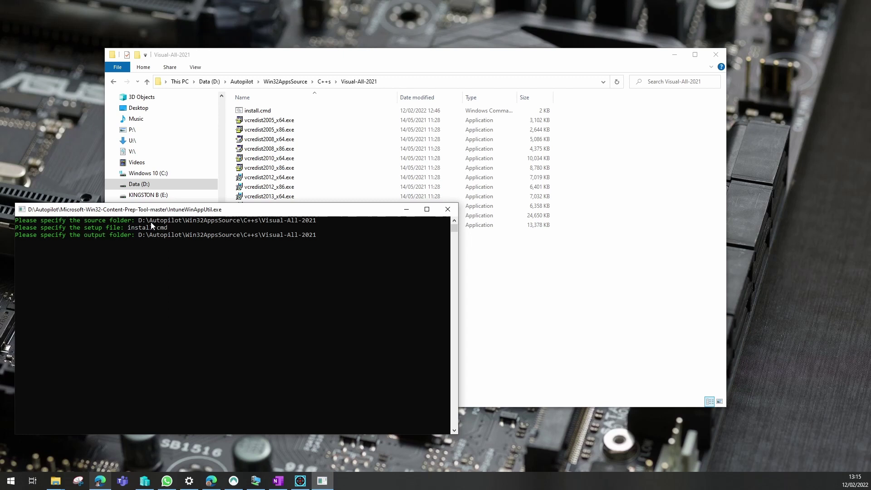
key("Return")
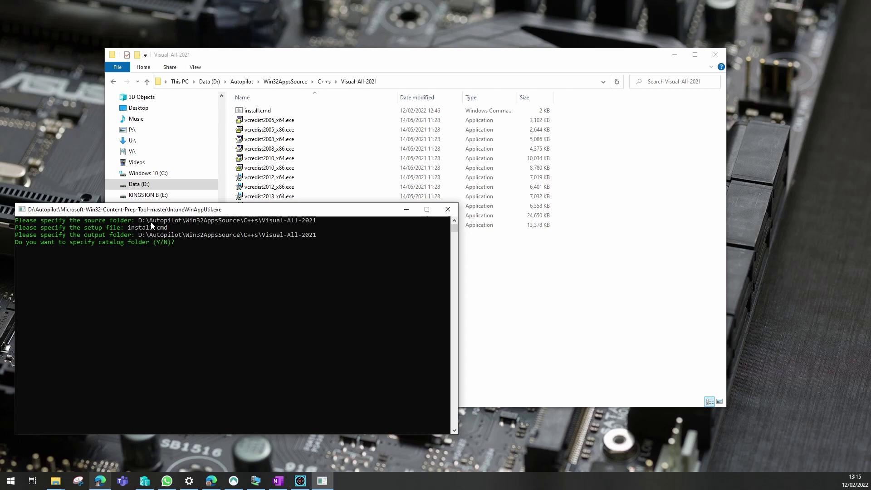
type("n")
key("Return")
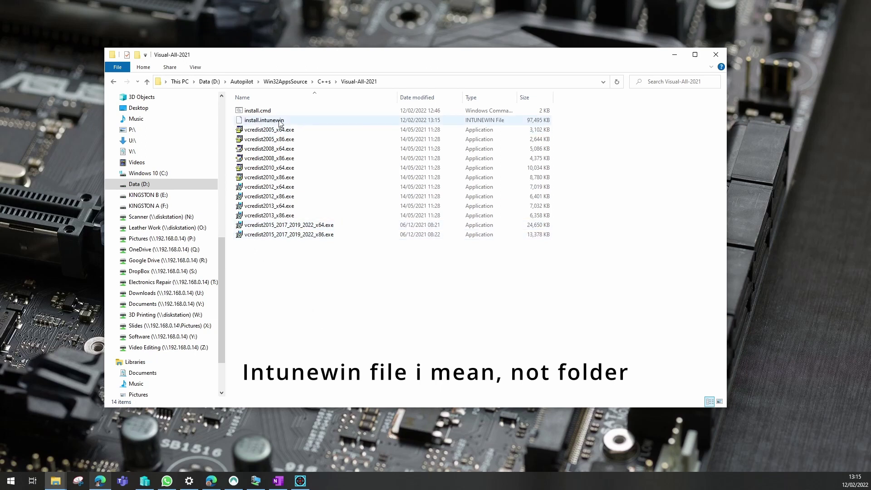
Start adding a new app of type Windows app (Win32)
left_click_drag(362, 58, 345, 57)
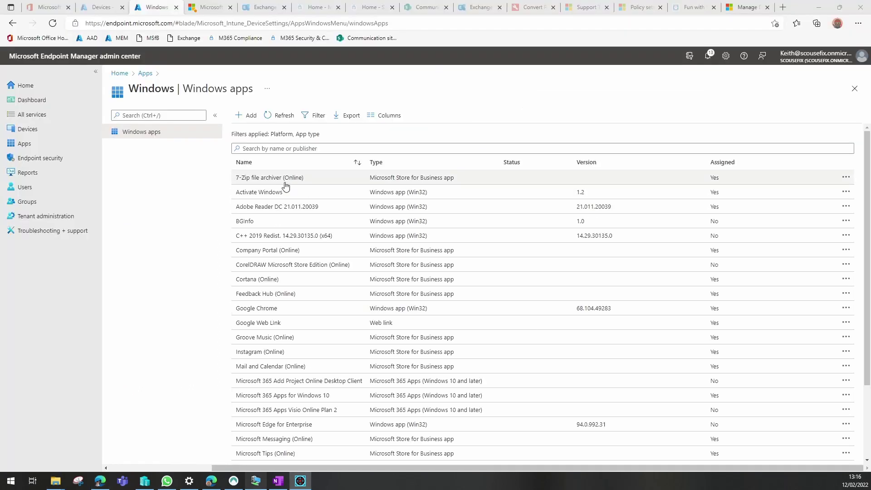
left_click(247, 119)
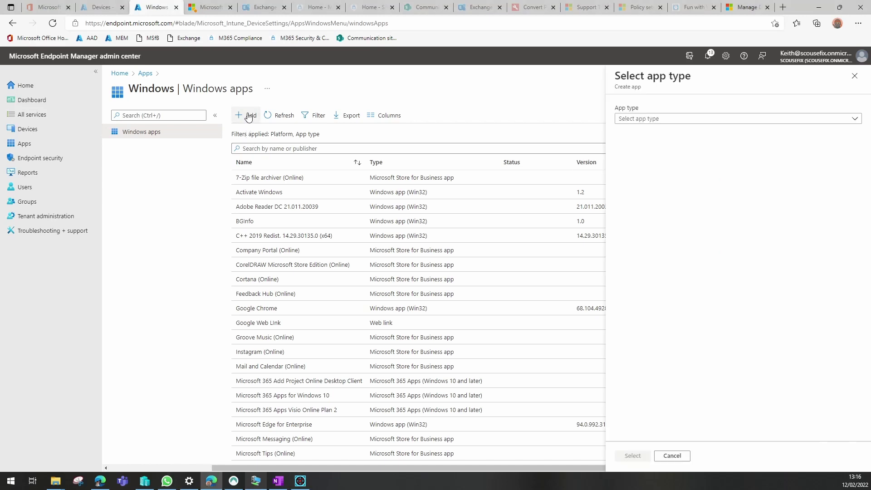
left_click(636, 120)
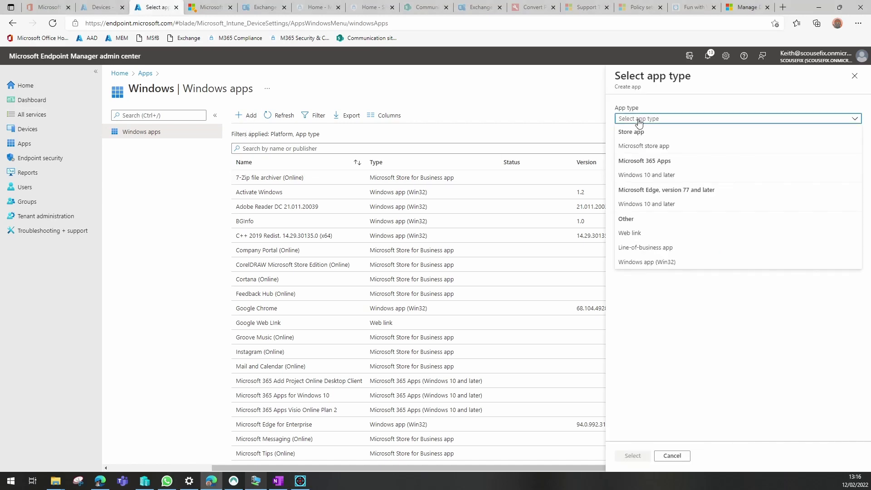
left_click(651, 263)
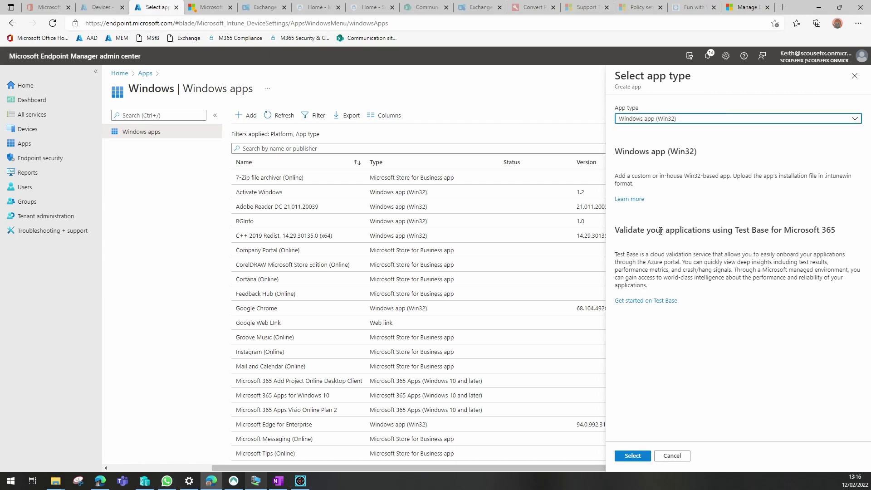
left_click(643, 455)
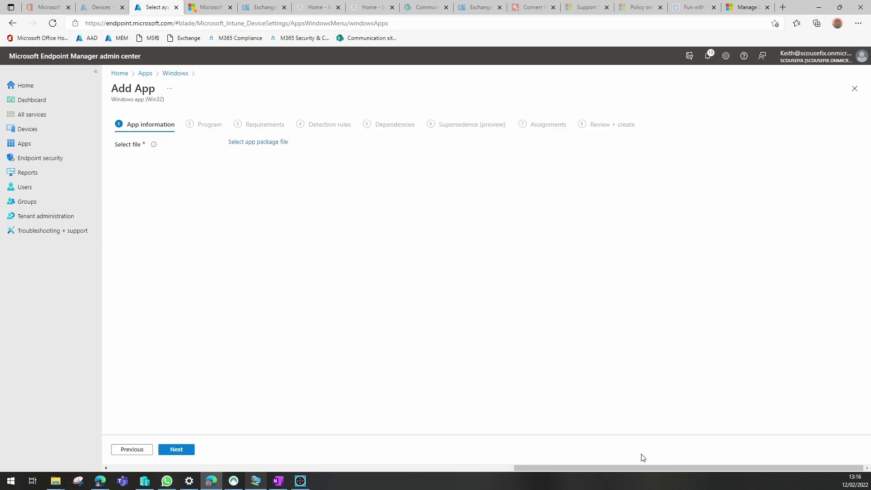
Select install.intunewin from the Visual-All-2021 folder as the app package file
left_click(273, 142)
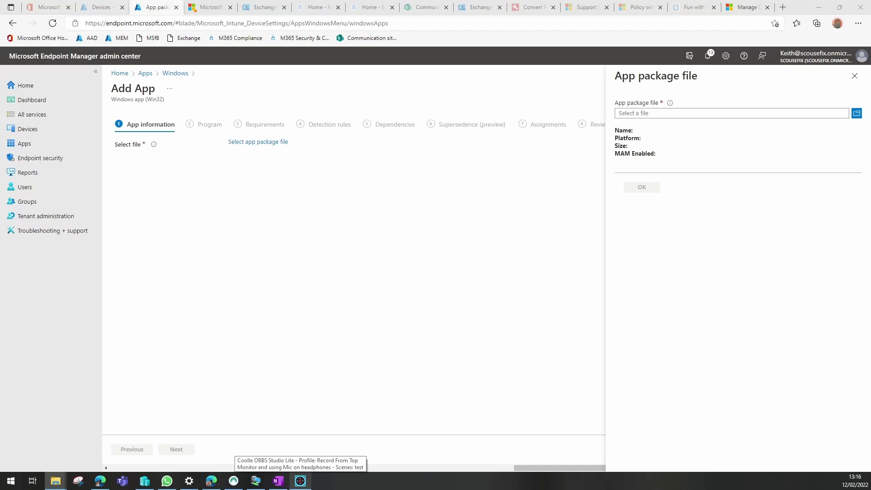
left_click(665, 115)
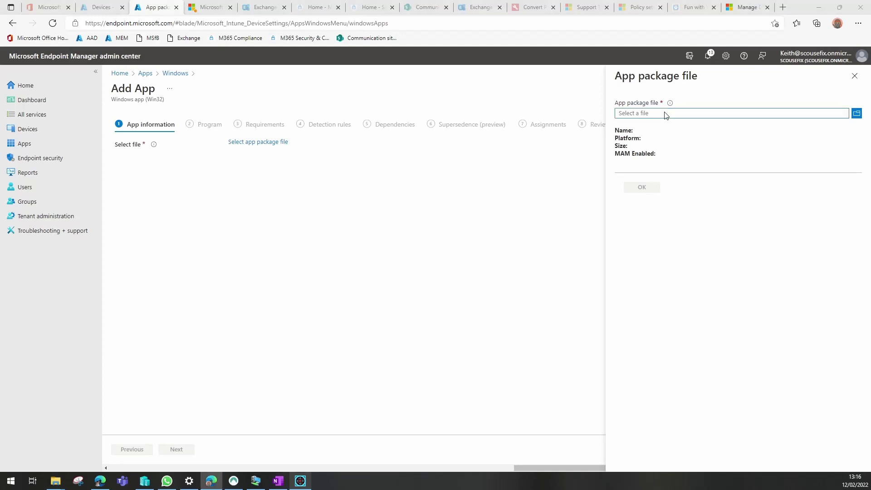
left_click(299, 23)
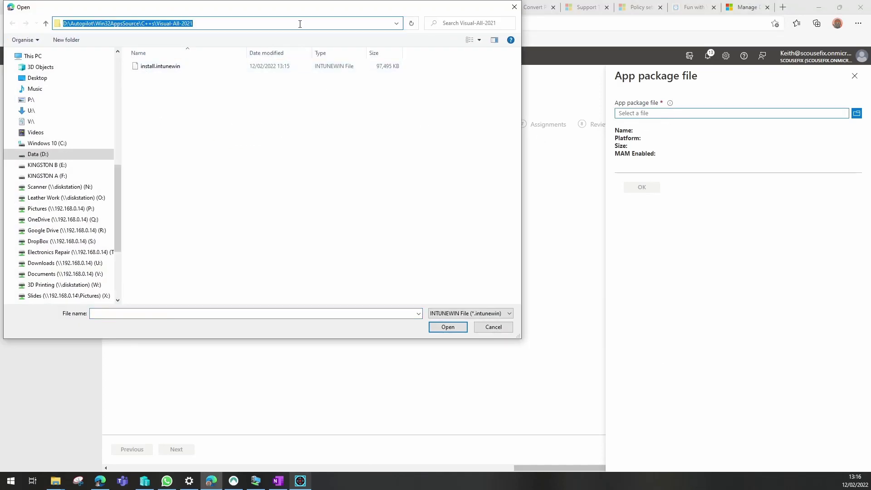
key("Escape")
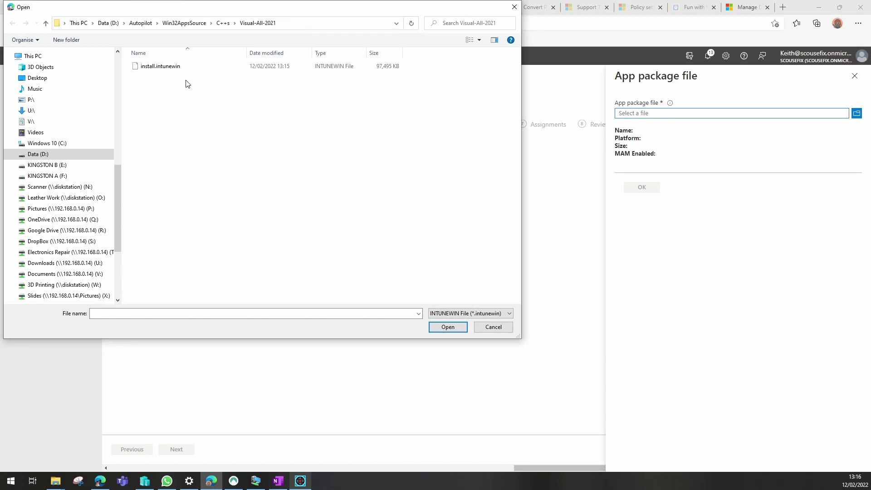
left_click(168, 69)
left_click(447, 327)
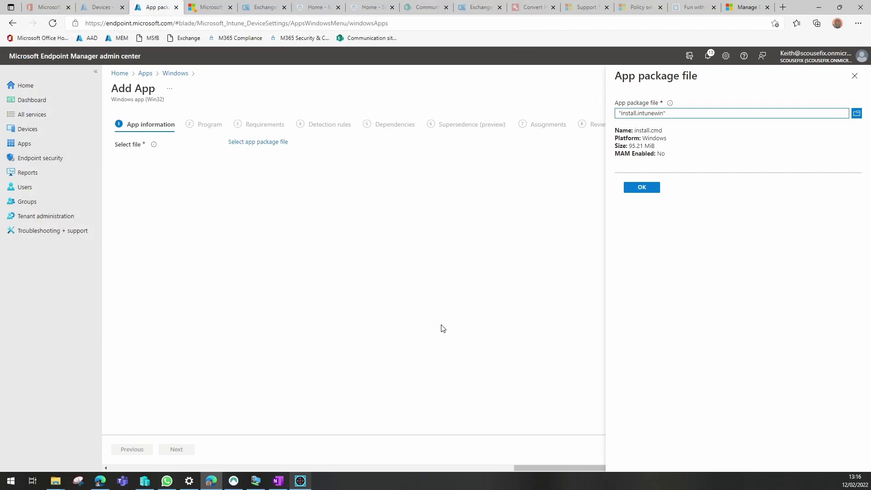
Confirm the package and set both Name and Description to 'YouTube C++ Demo'
left_click(648, 189)
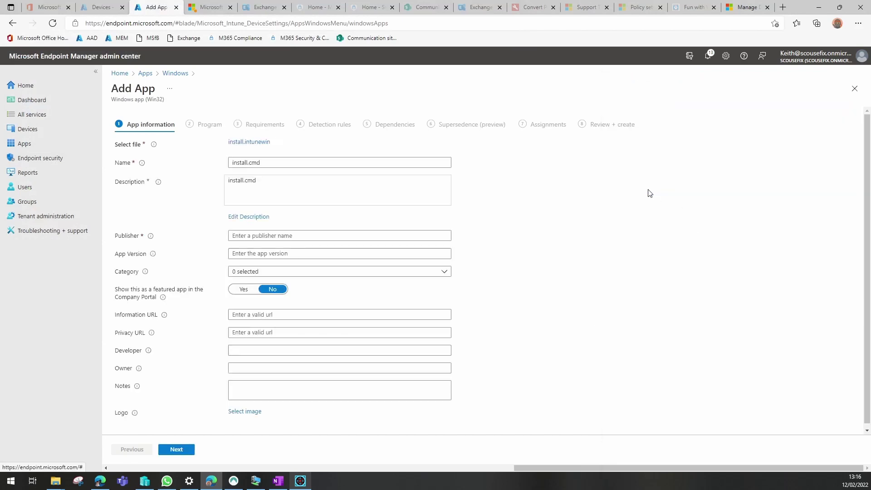
left_click_drag(332, 163, 223, 168)
type("YouTube C++ Demo")
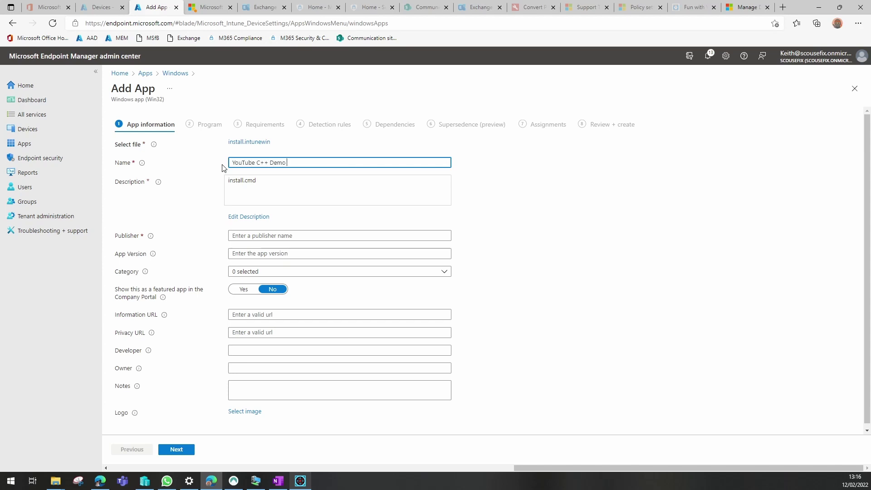
left_click_drag(294, 164, 233, 163)
key("ctrl+c")
left_click(247, 217)
left_click_drag(542, 114, 491, 117)
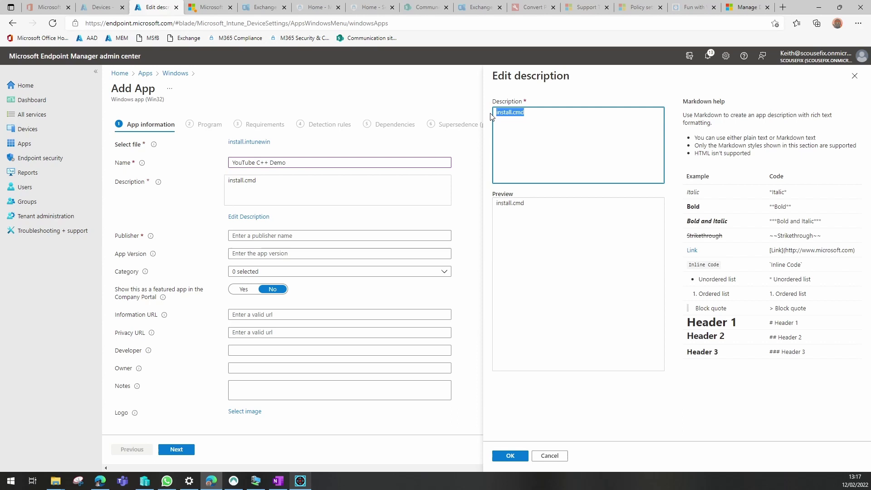
key("ctrl+v")
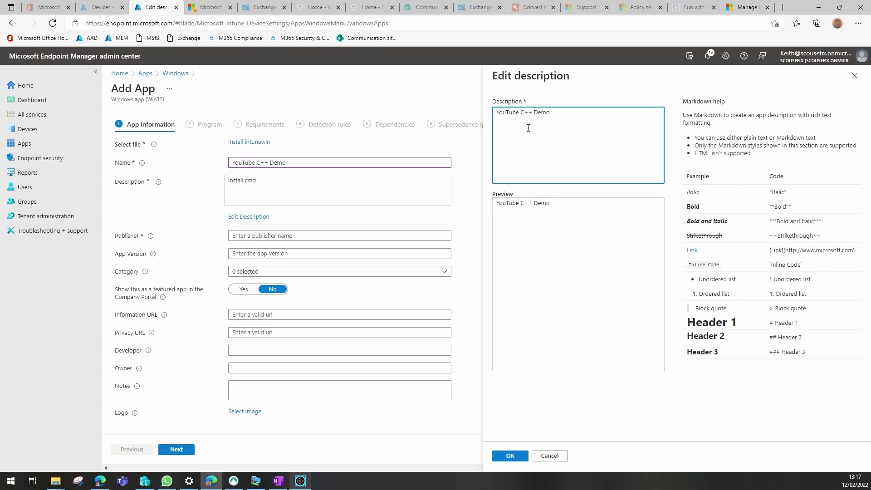
left_click(506, 456)
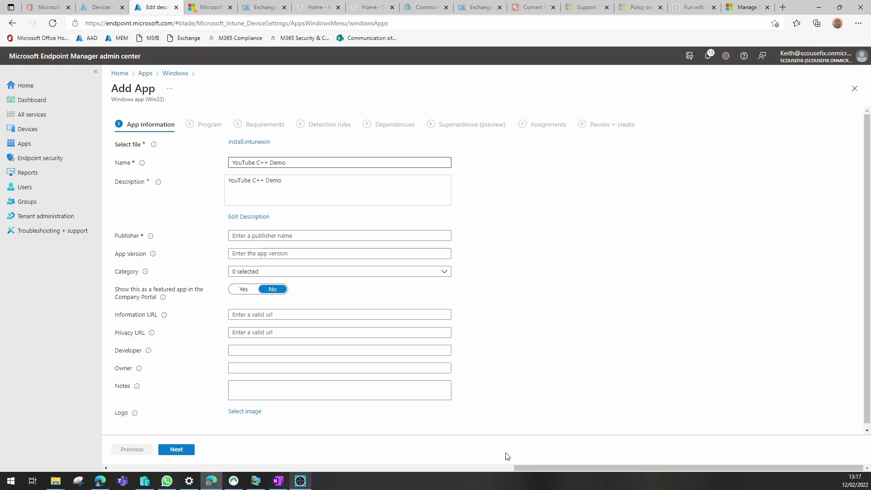
Enter the publisher and set App Version to 1.0
left_click(281, 237)
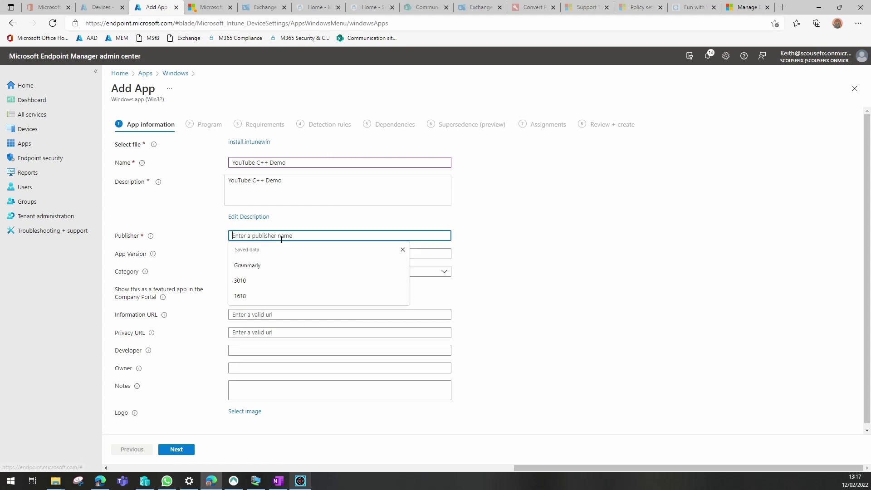
type("ScouseFix")
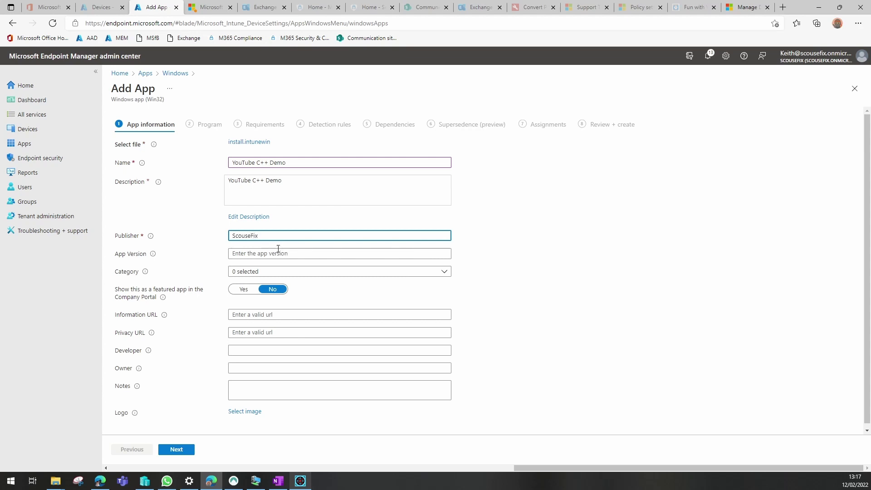
left_click(277, 253)
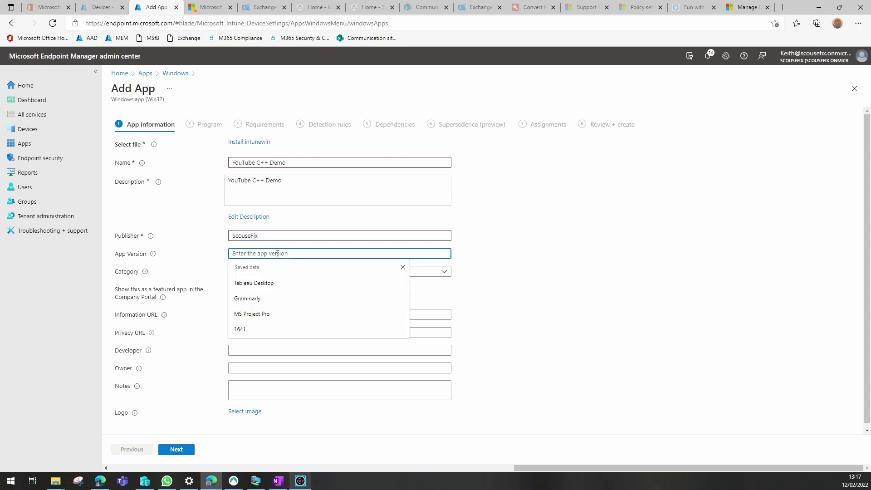
type("1.0")
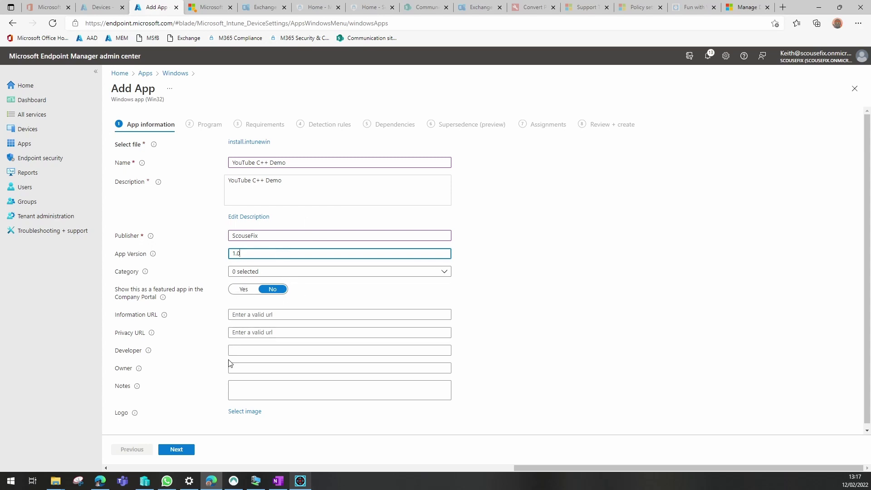
On the Program step, enter install.cmd as both the install and uninstall command
left_click(186, 448)
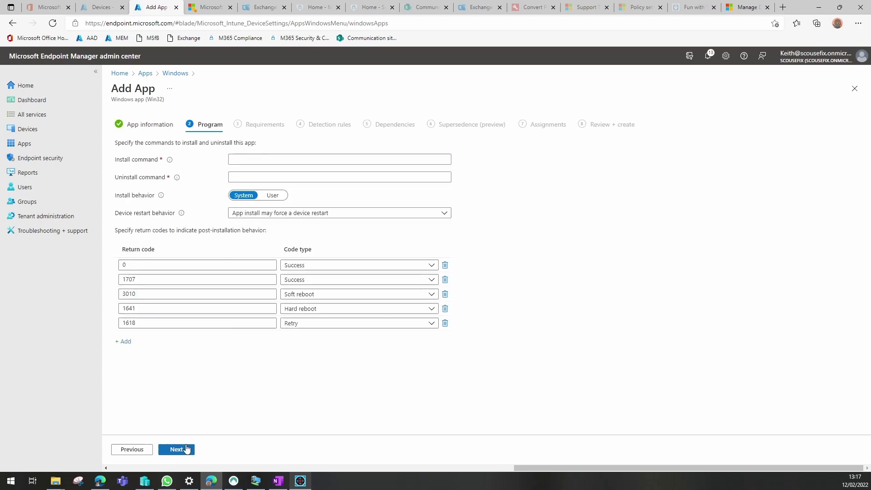
left_click(252, 160)
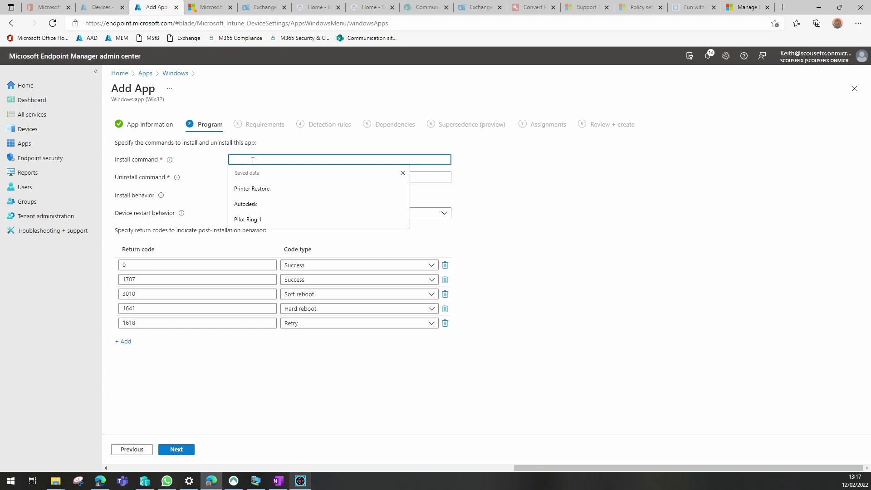
type("insta")
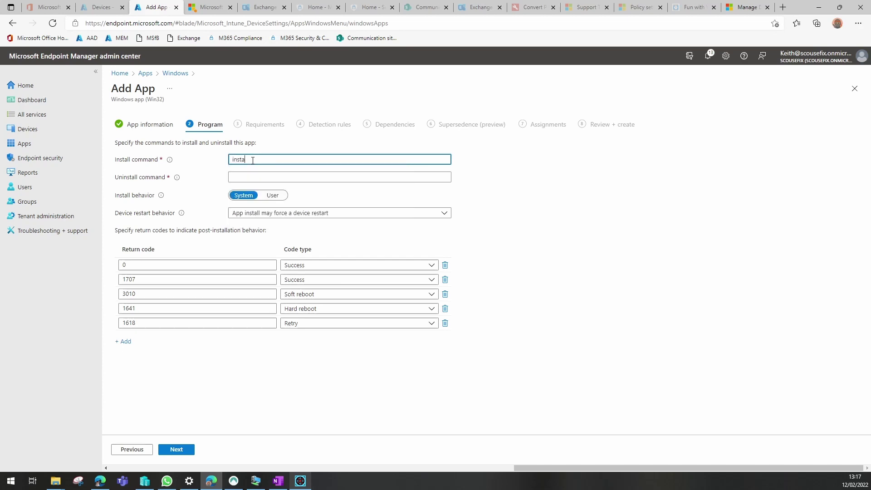
type("ll.c")
type("md")
left_click_drag(263, 159, 225, 162)
type("install.cmd")
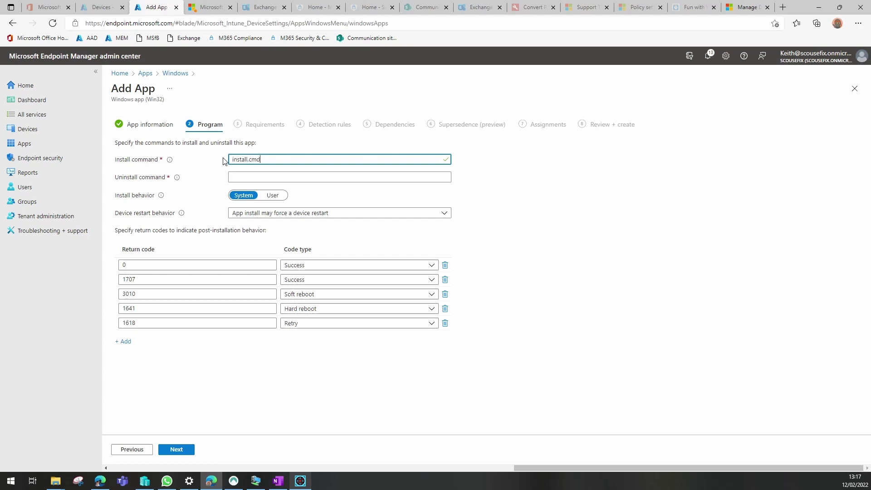
left_click_drag(263, 160, 229, 159)
key("ctrl+c")
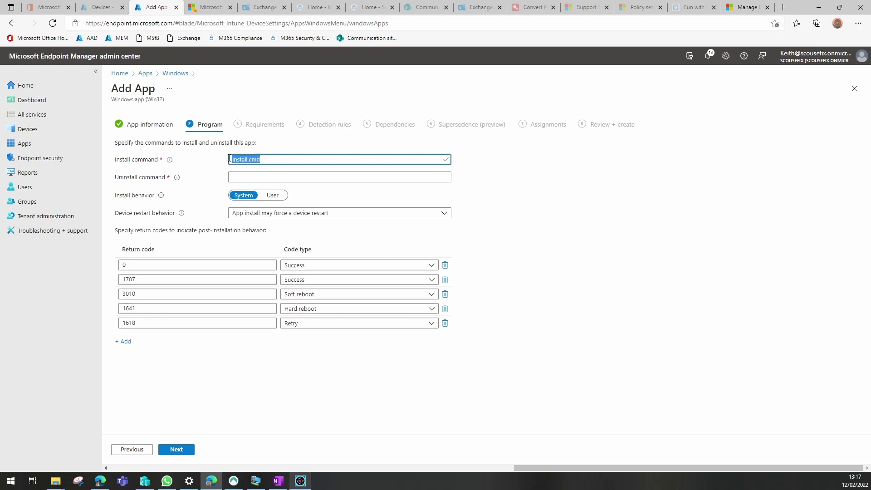
left_click(248, 177)
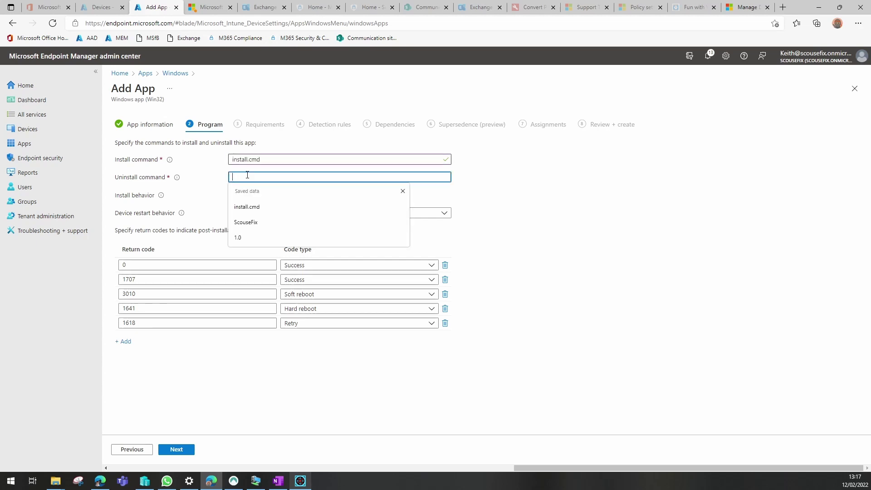
key("ctrl+v")
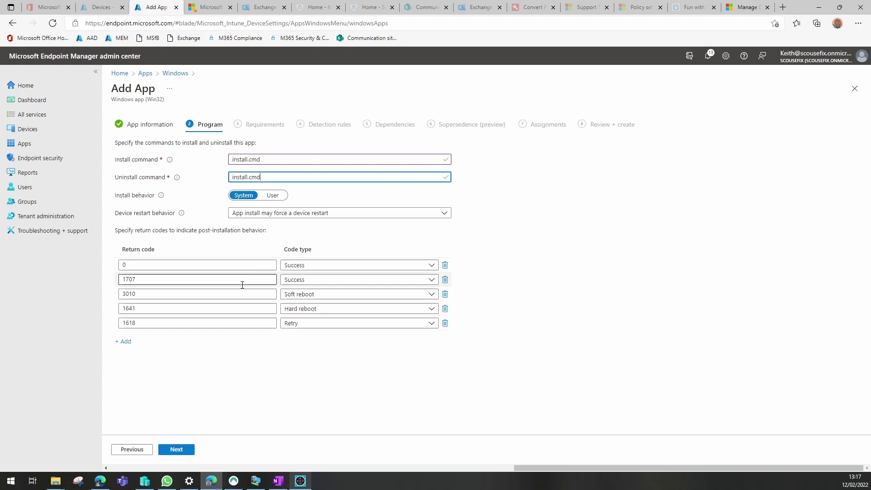
Tick 64-bit architecture and pick Windows 10 1909 as the minimum OS in Requirements
left_click(177, 449)
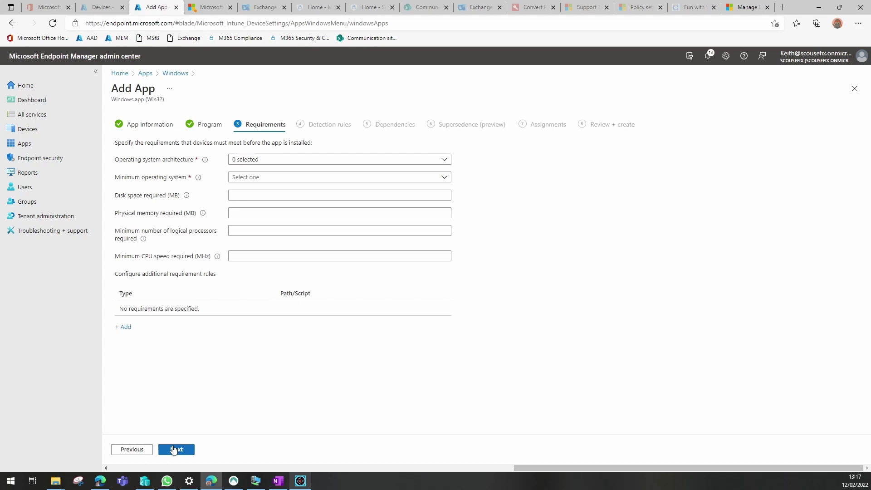
left_click(279, 164)
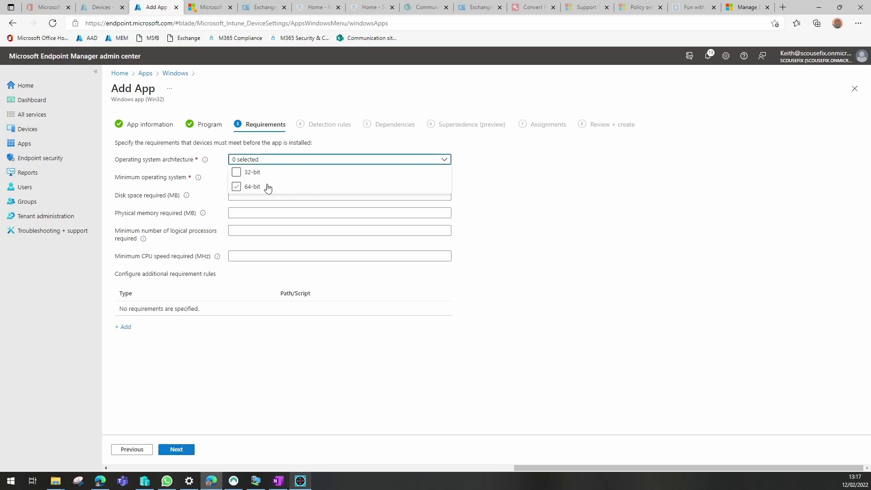
left_click(235, 188)
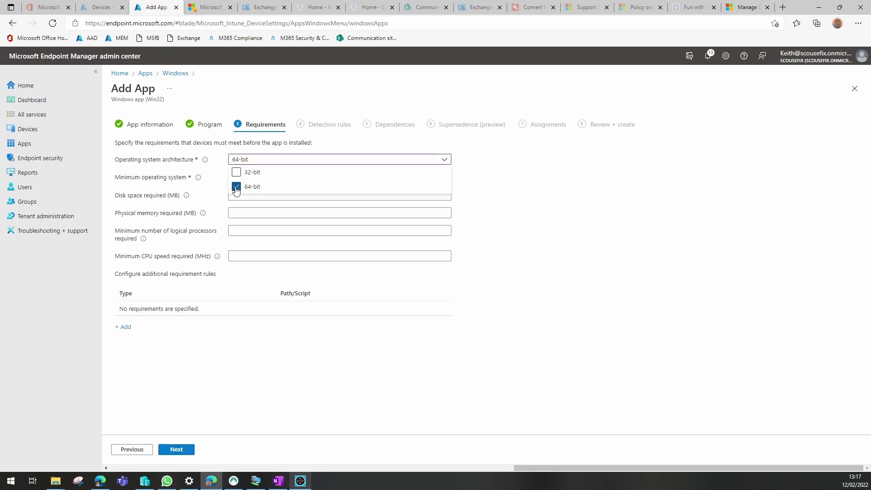
left_click(507, 198)
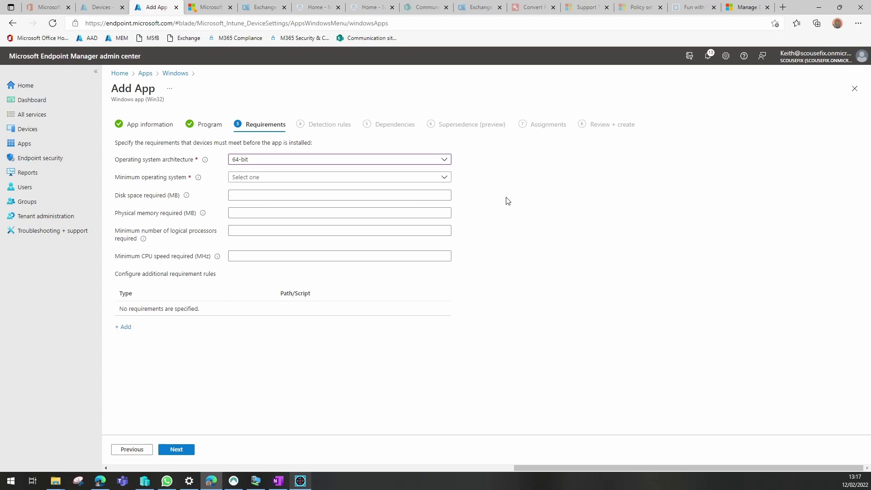
left_click(439, 177)
left_click(287, 278)
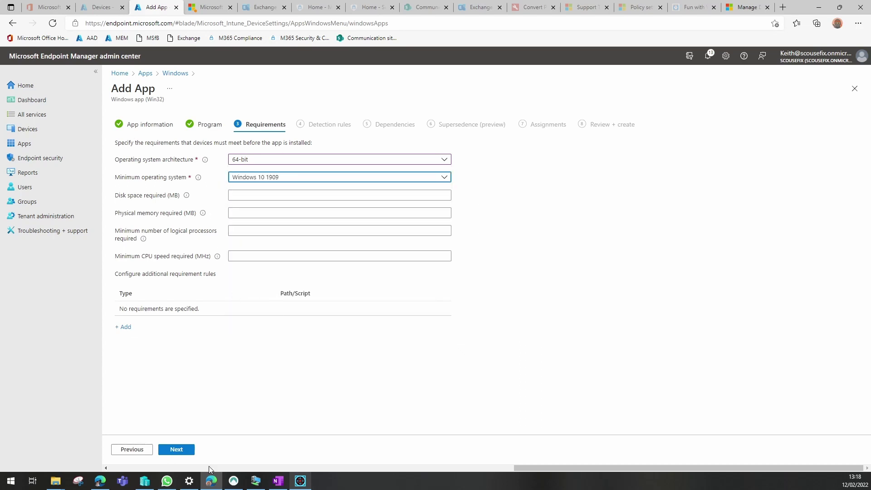
left_click(185, 450)
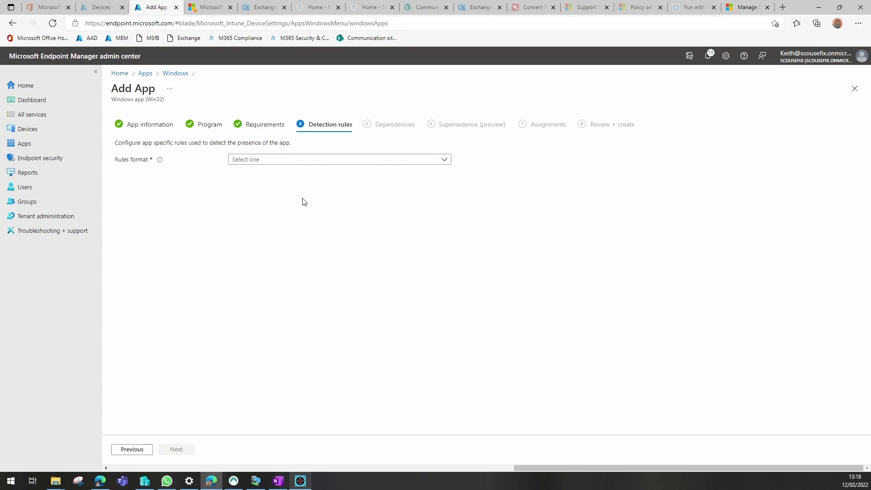
Choose manual detection rules and start a new File-type rule
left_click(293, 162)
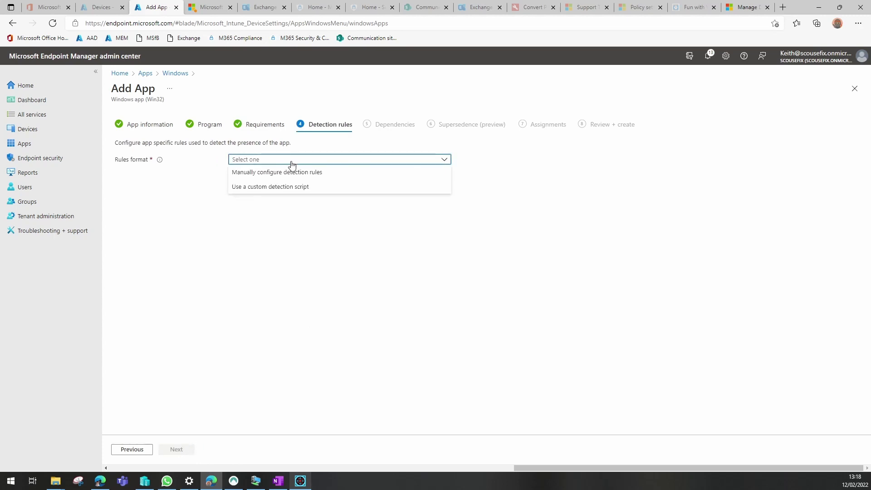
left_click(260, 176)
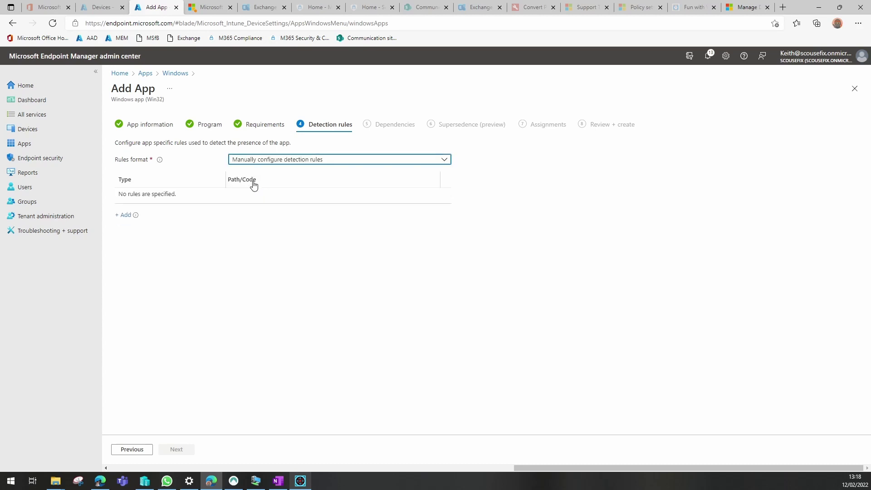
left_click(129, 218)
left_click(712, 127)
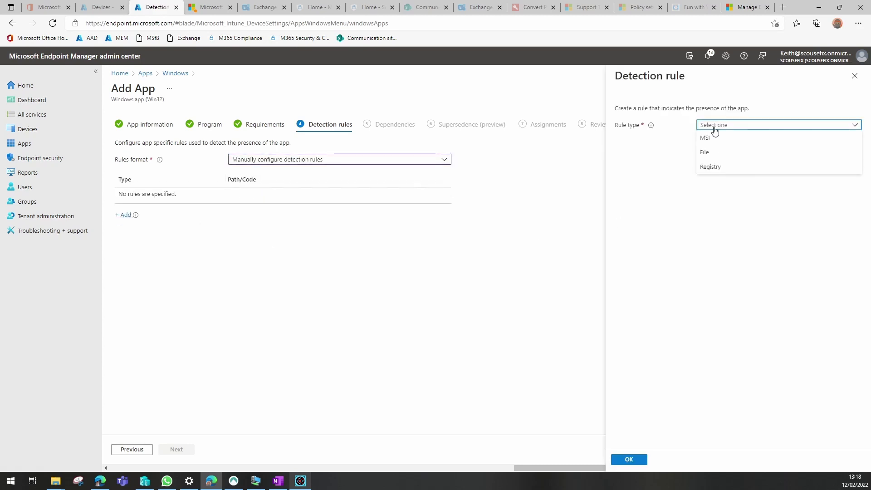
left_click(710, 151)
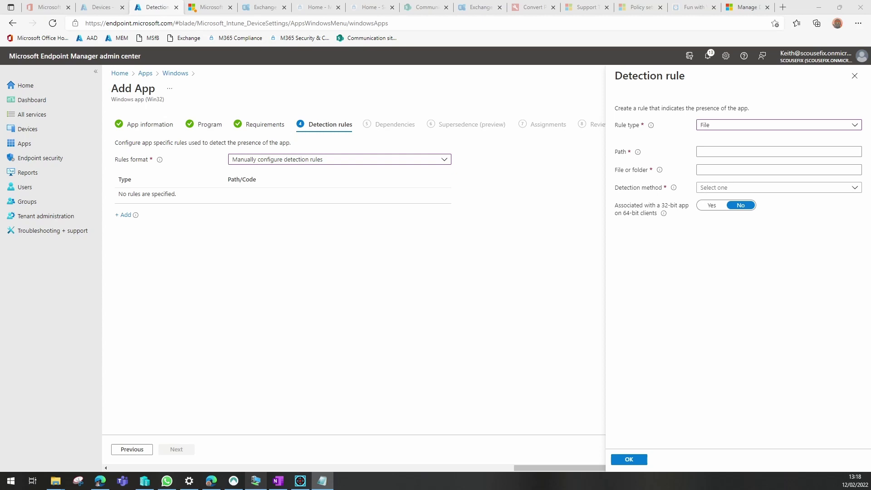
Check that CPlusPlusX86andx64Installed exists in c:\Windows\Scousefix, and save the rule
left_click(724, 152)
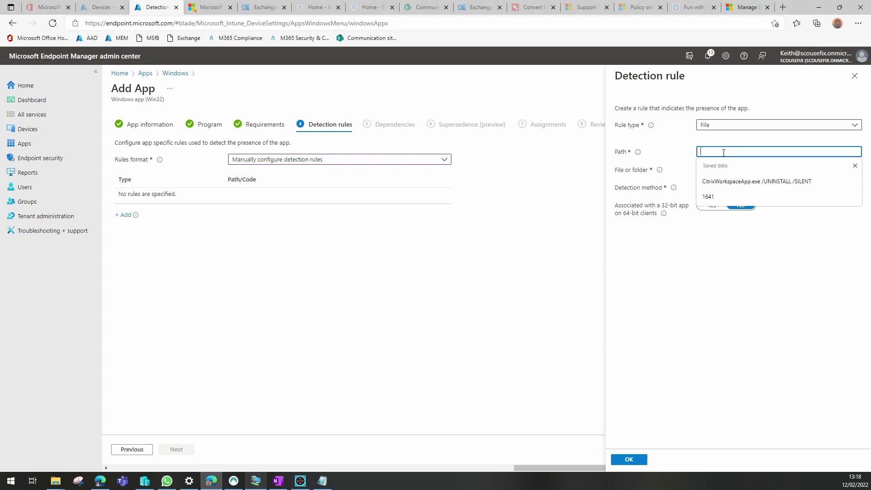
type("c:\\Windows\\Scousefix")
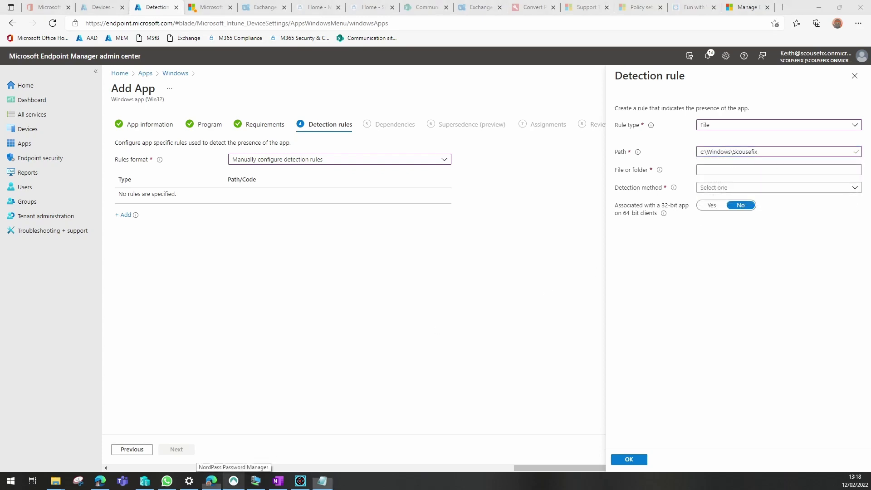
left_click(234, 481)
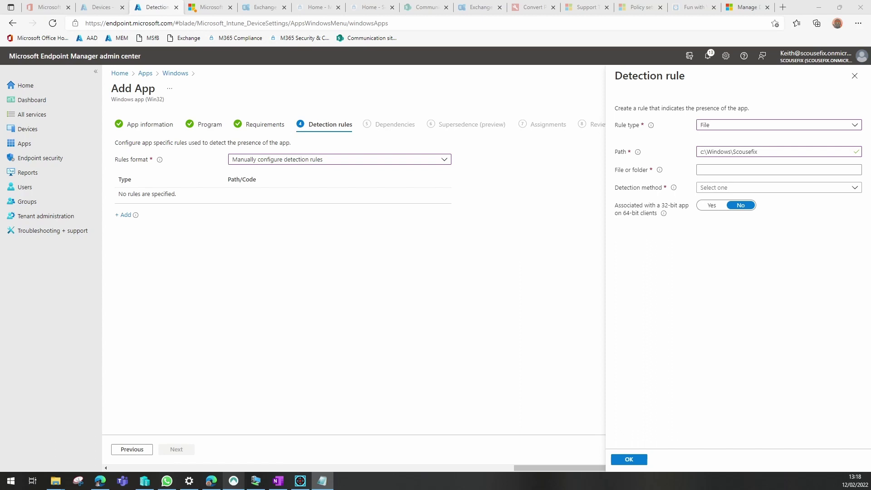
left_click(731, 170)
type("CPlusPlusX86andx64Installed")
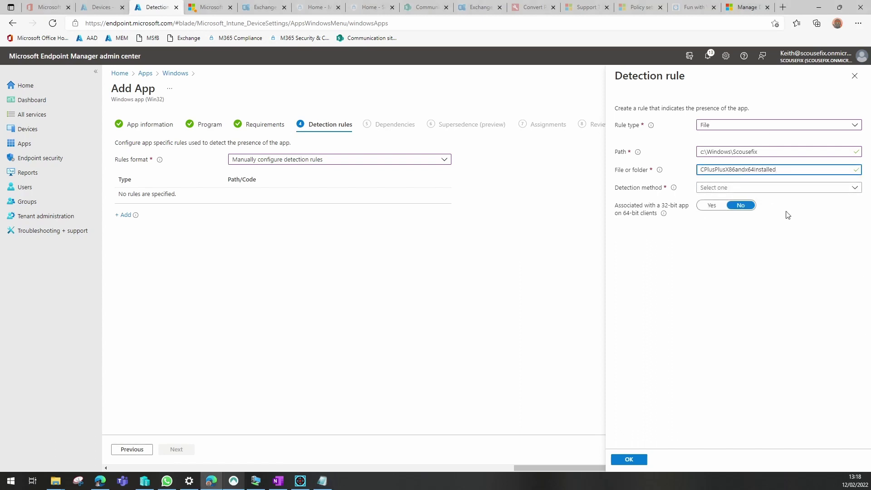
left_click(724, 190)
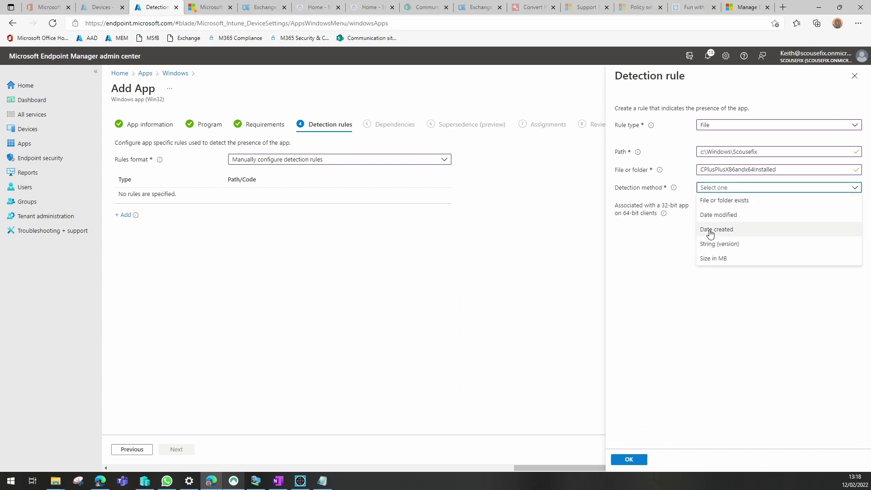
left_click(713, 201)
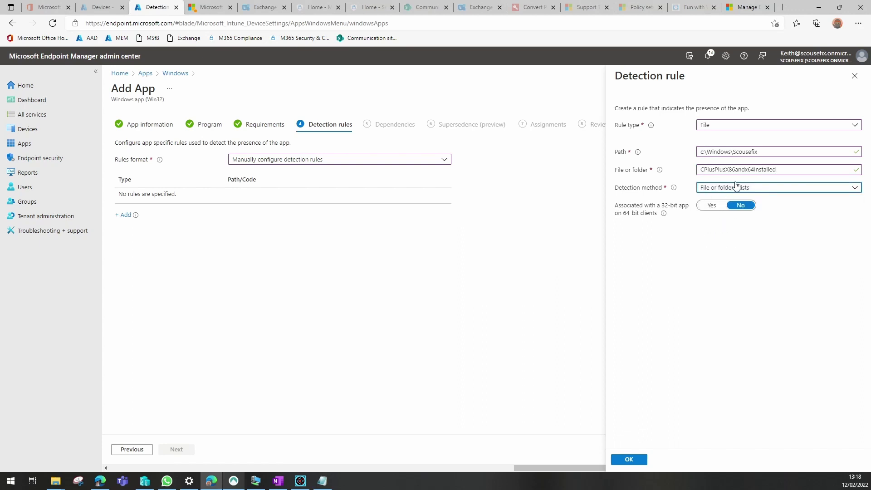
left_click(627, 459)
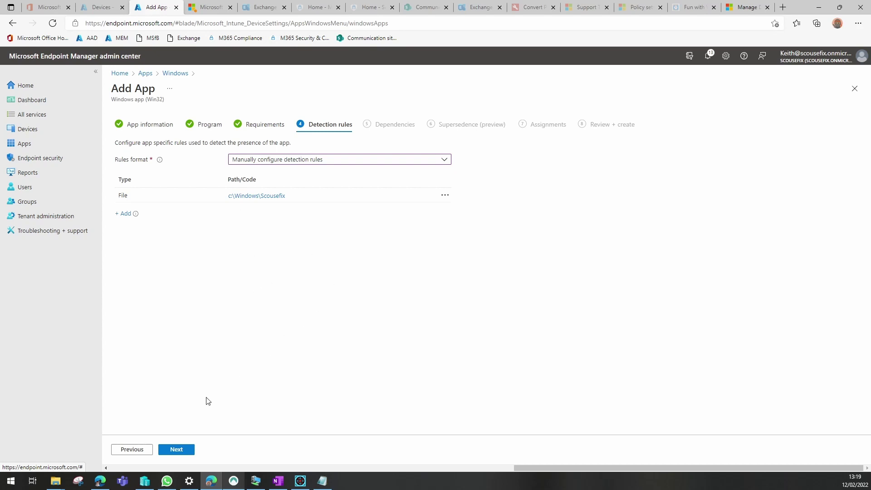
Skip dependencies and supersedence, assign YouTube VMs - DEVICES as required, then review and create
left_click(177, 450)
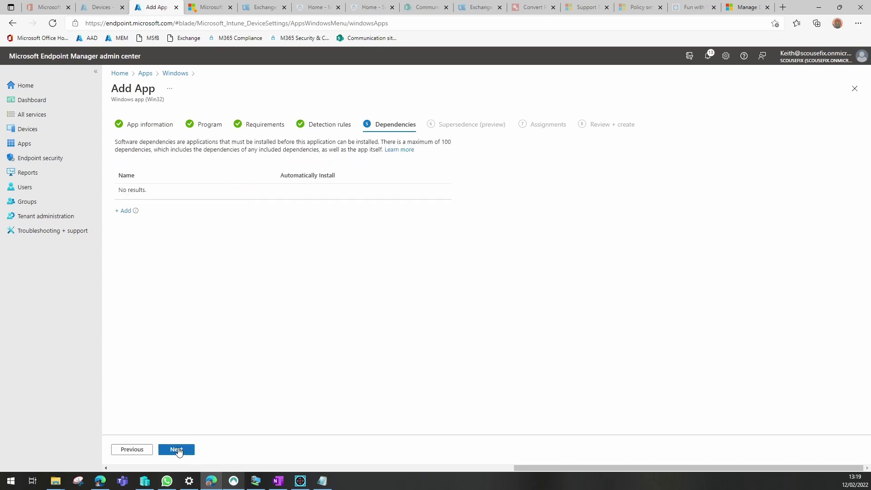
left_click(176, 449)
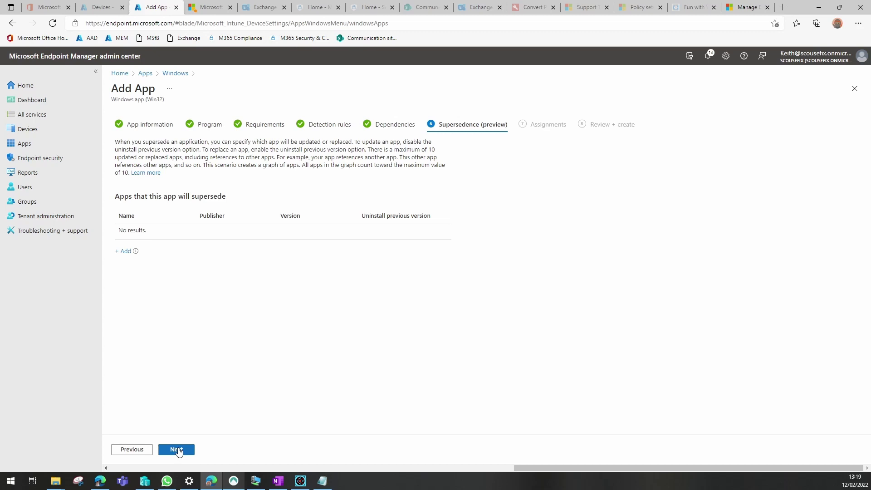
left_click(177, 449)
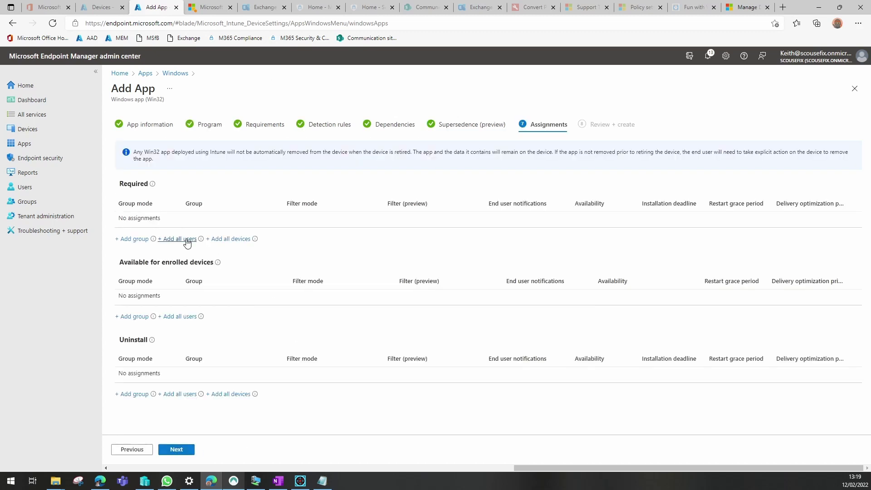
left_click(135, 239)
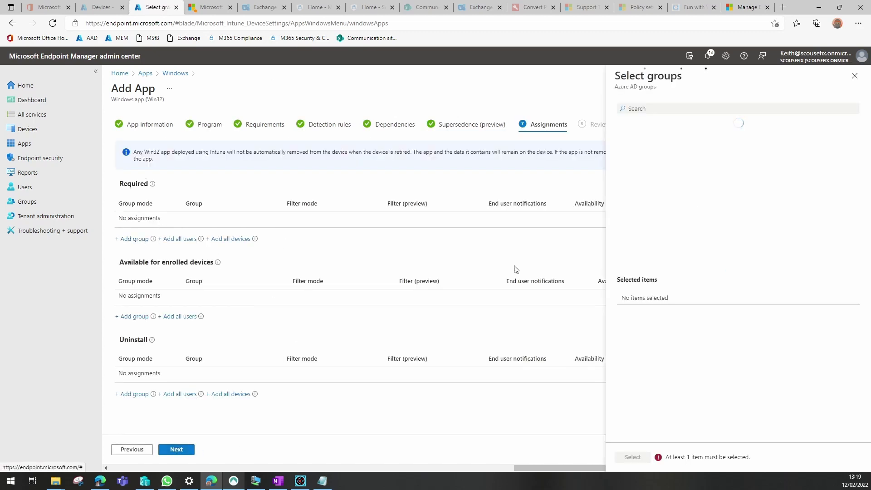
scroll(682, 258, "down", 5)
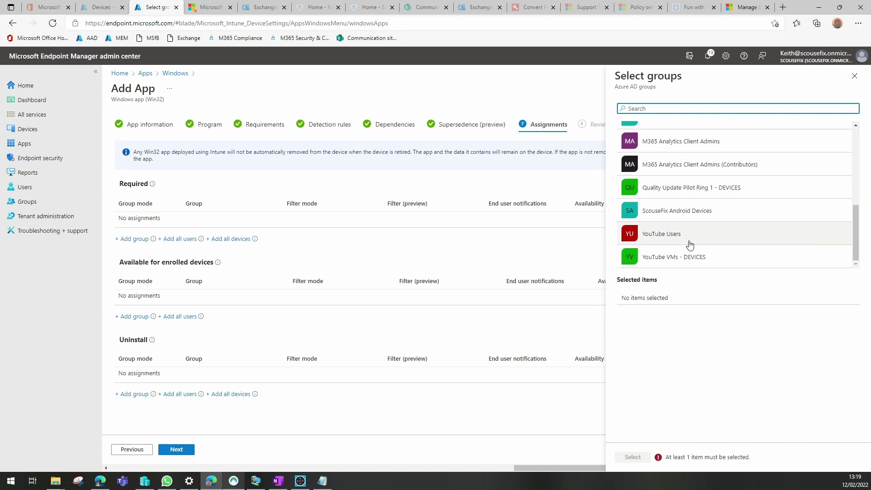
left_click(683, 257)
left_click(637, 457)
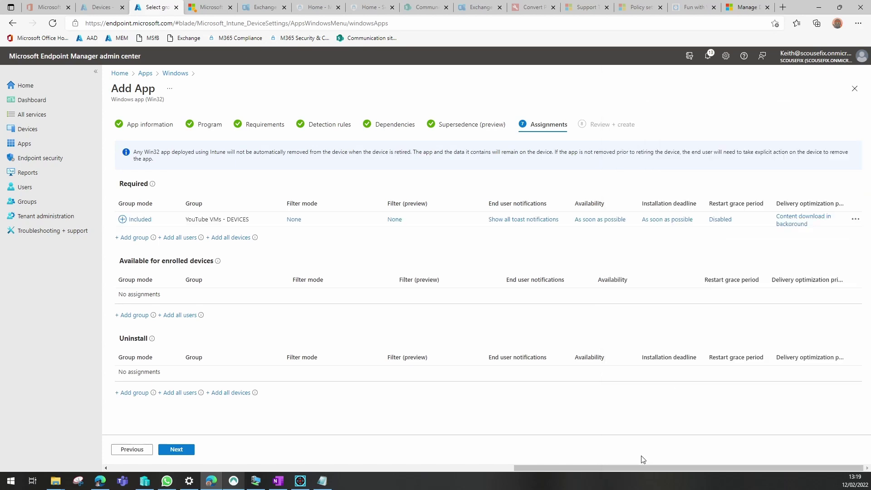
left_click(180, 450)
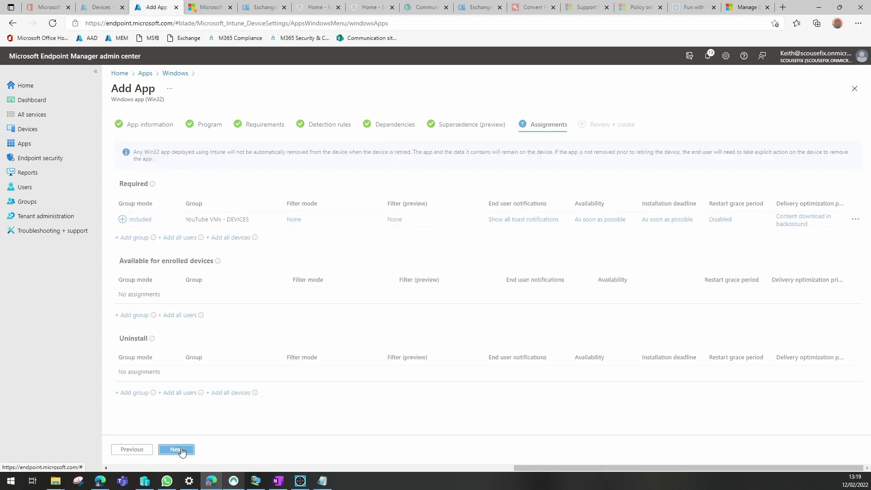
left_click(176, 450)
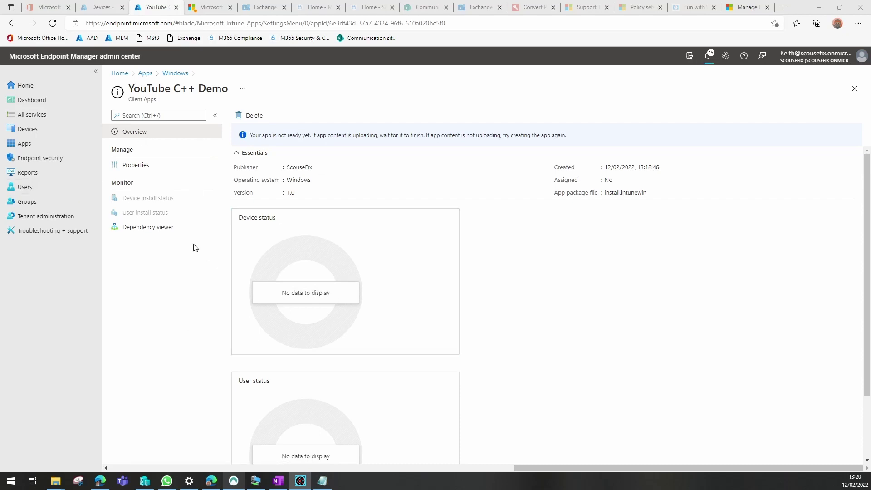
Navigate Devices > Enroll devices > Enrollment Status Page and open the YouTube ESP profile's properties
left_click(33, 132)
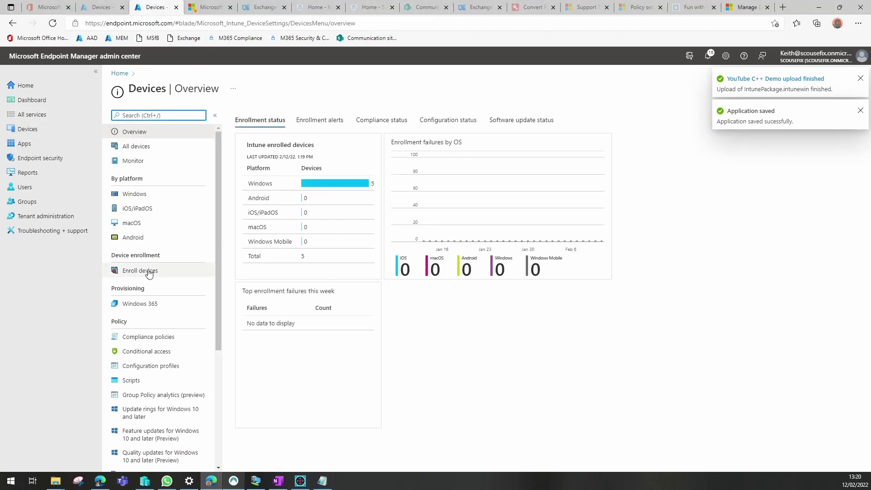
left_click(148, 271)
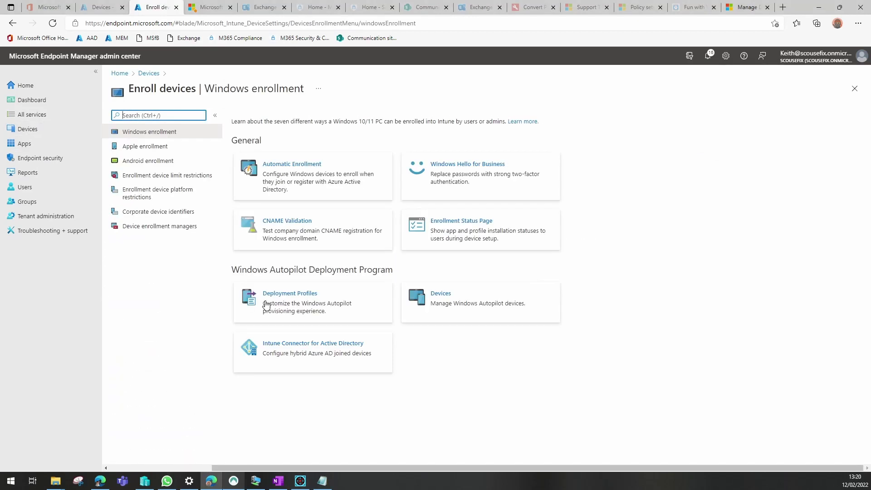
left_click(463, 225)
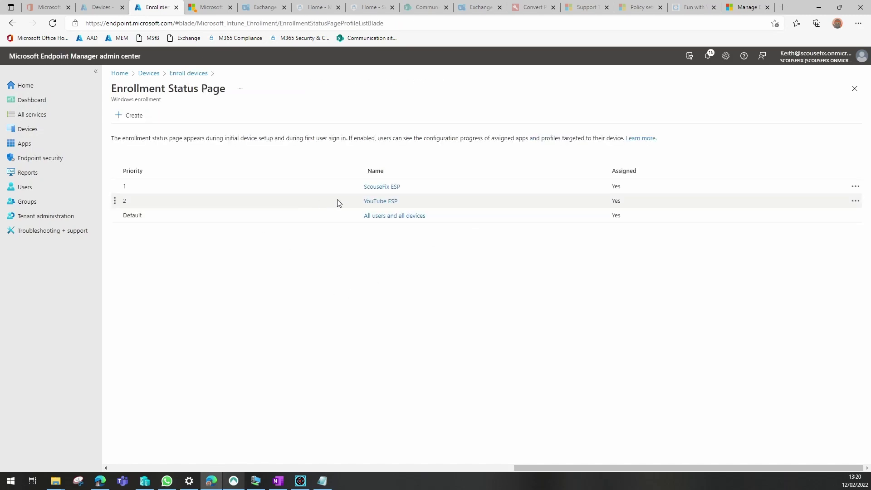
left_click(366, 202)
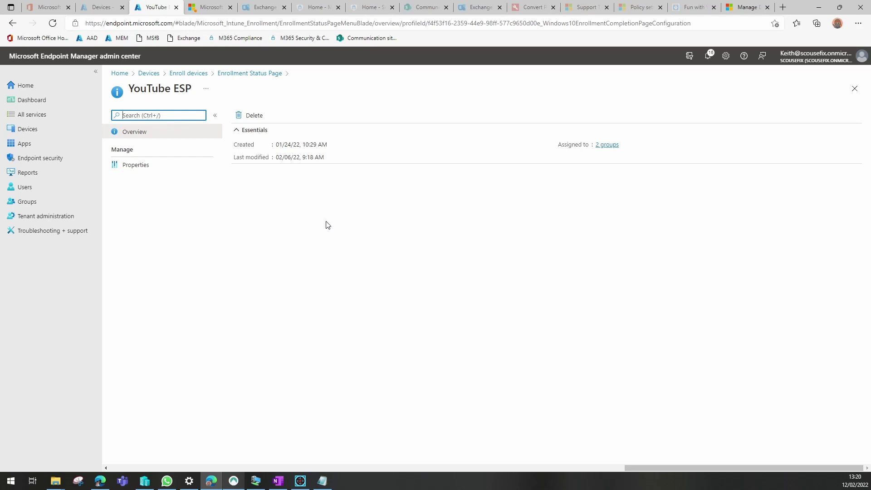
left_click(139, 166)
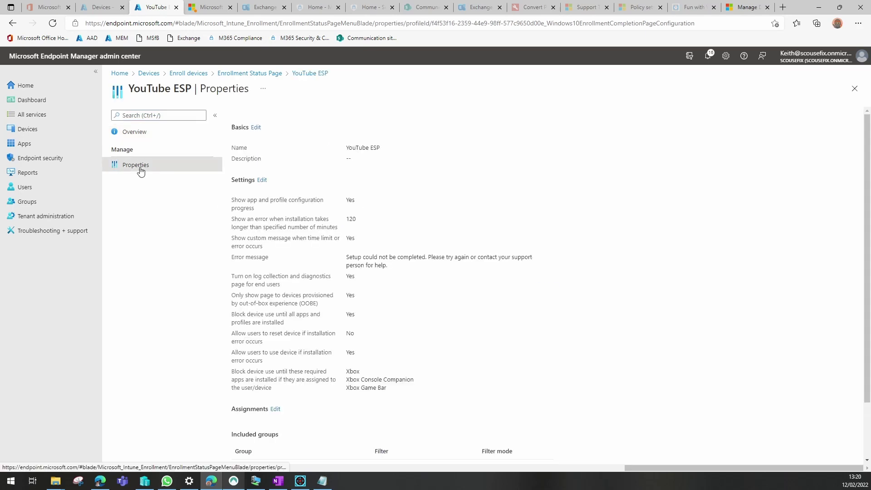
Pick YouTube C++ Demo as a required app in YouTube ESP settings, then cancel the edit unsaved
left_click(261, 180)
scroll(309, 313, "down", 3)
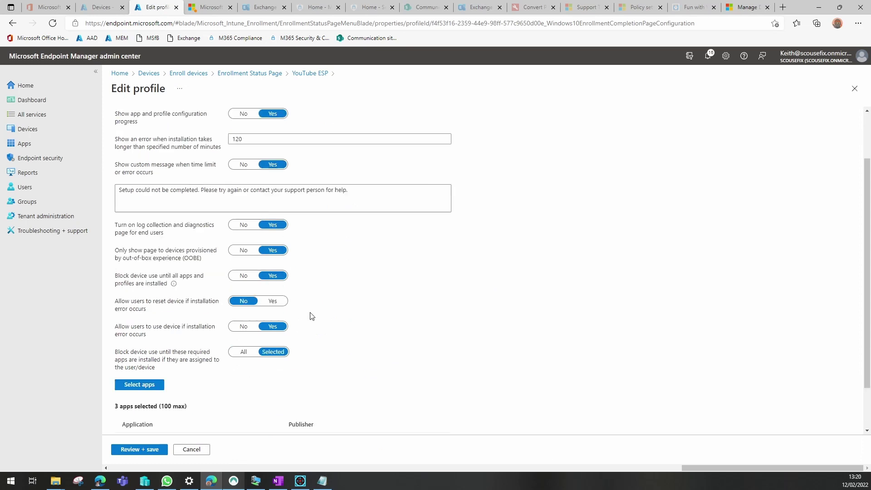
left_click(131, 331)
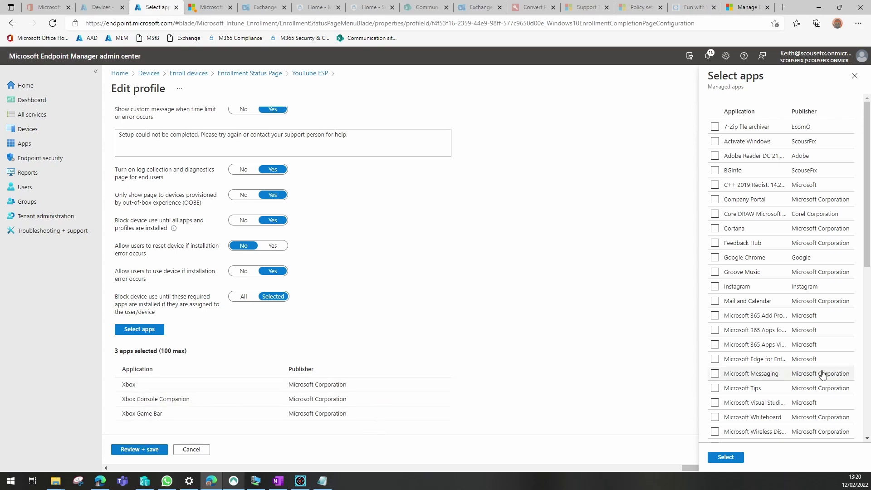
left_click_drag(868, 207, 868, 380)
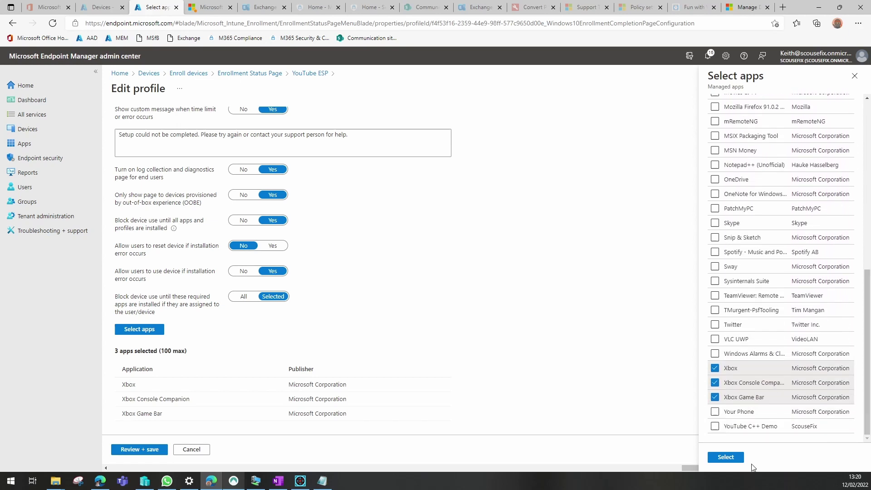
left_click(715, 426)
left_click(725, 457)
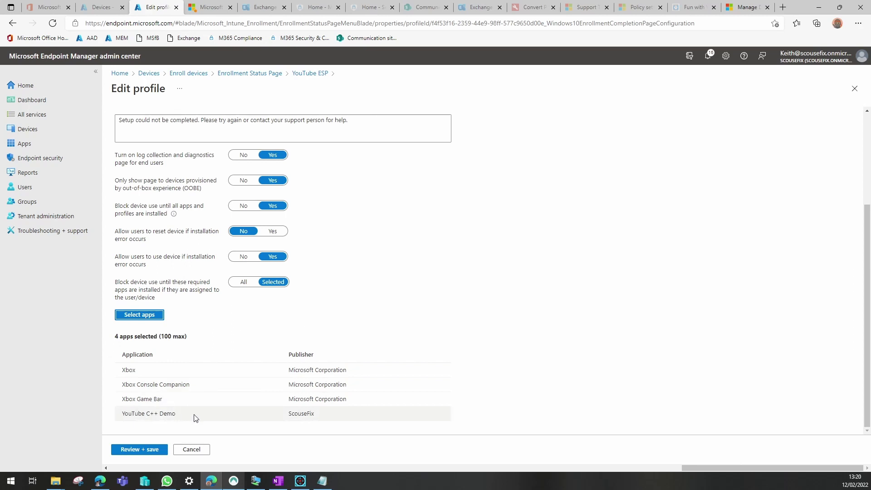
left_click(192, 450)
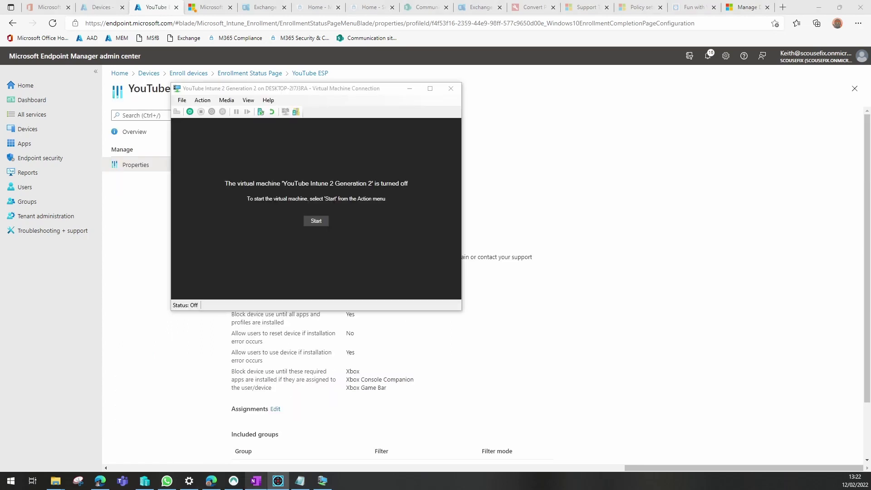
Start the YouTube Intune 2 Generation 2 VM, connect, dismiss the notice and sign in with the account password
left_click(320, 223)
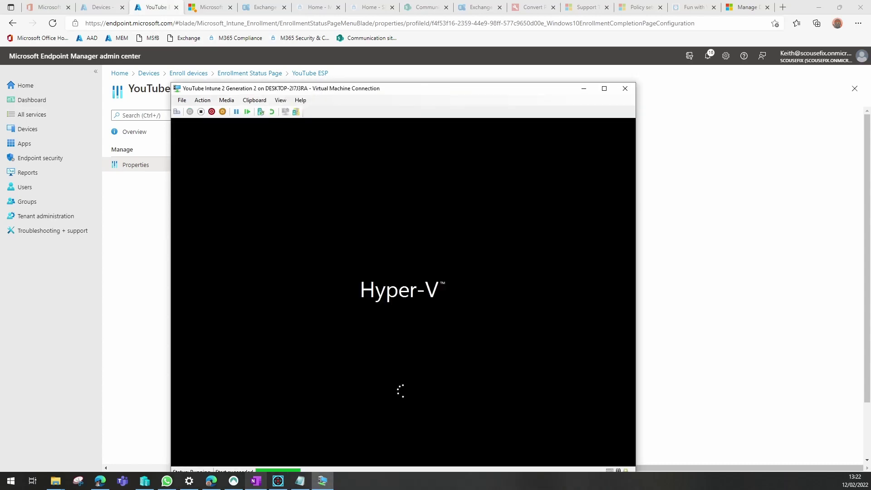
left_click_drag(368, 91, 351, 58)
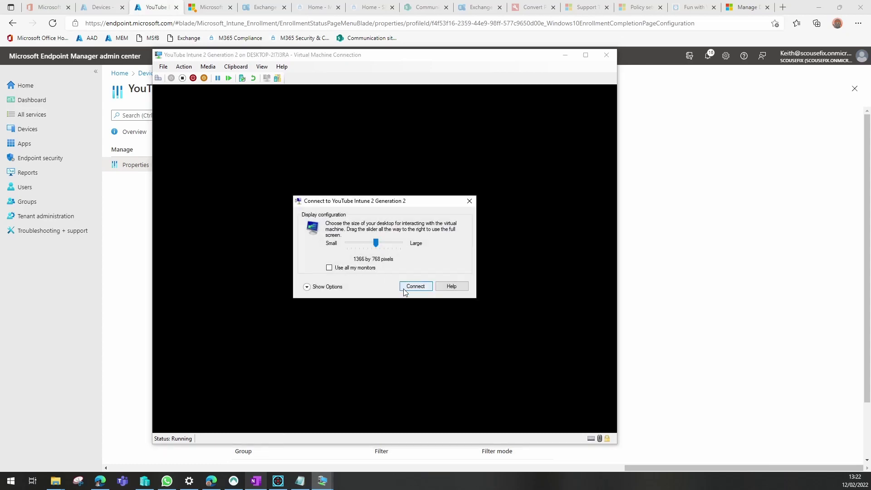
left_click(410, 284)
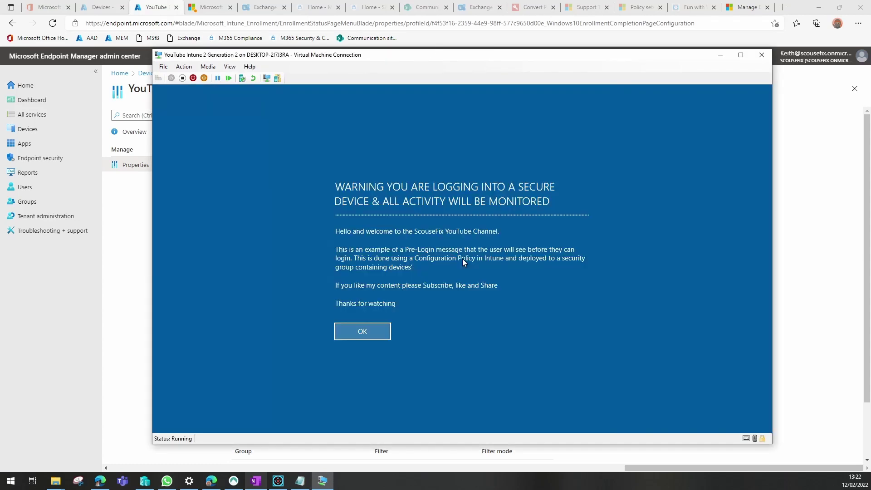
left_click(377, 332)
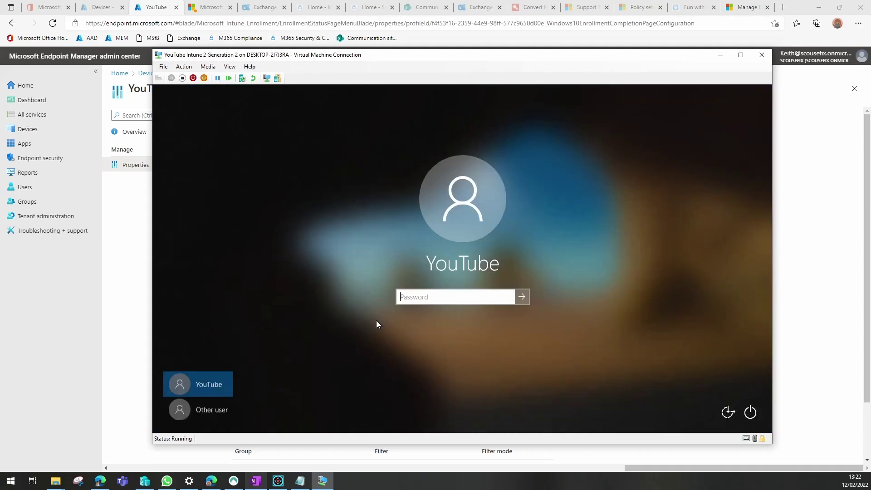
type("p")
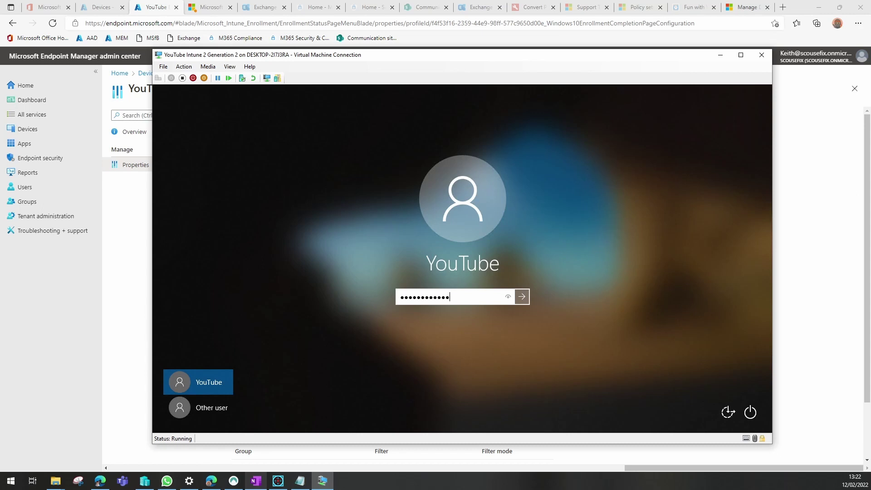
key("Return")
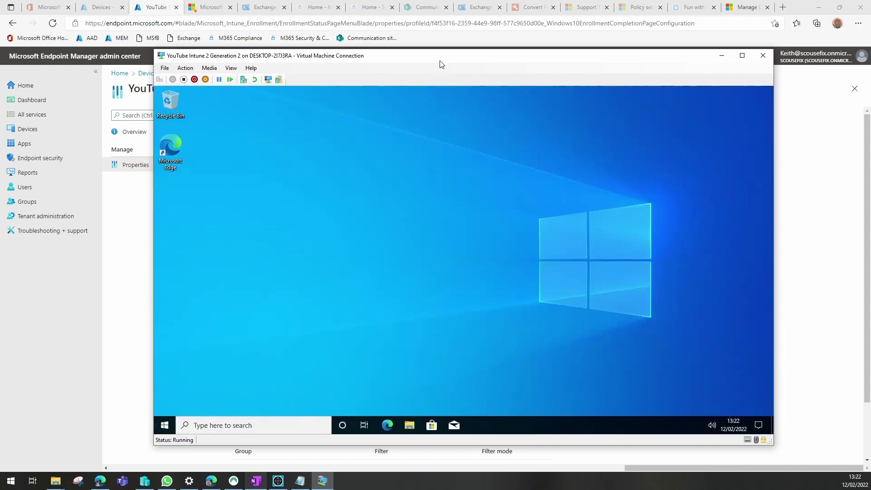
left_click_drag(439, 63, 403, 57)
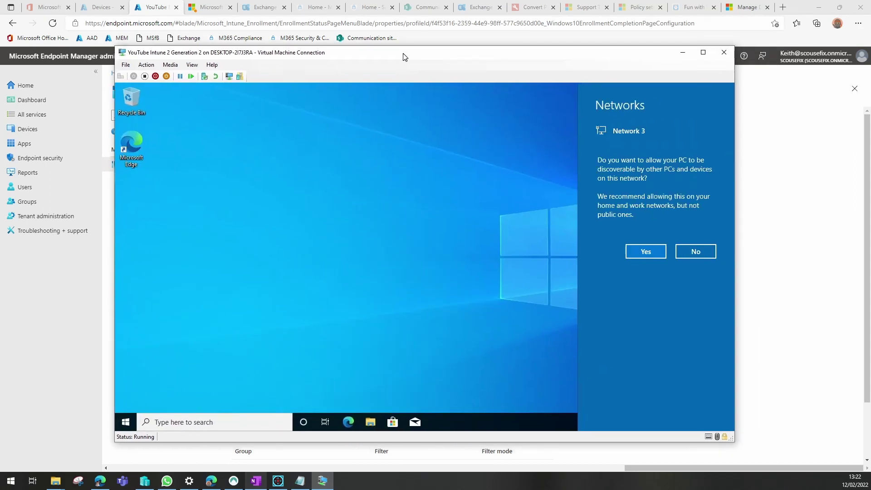
Decline network discovery, then open Control Panel via search and go to Programs > Uninstall a program
left_click(678, 252)
left_click(253, 422)
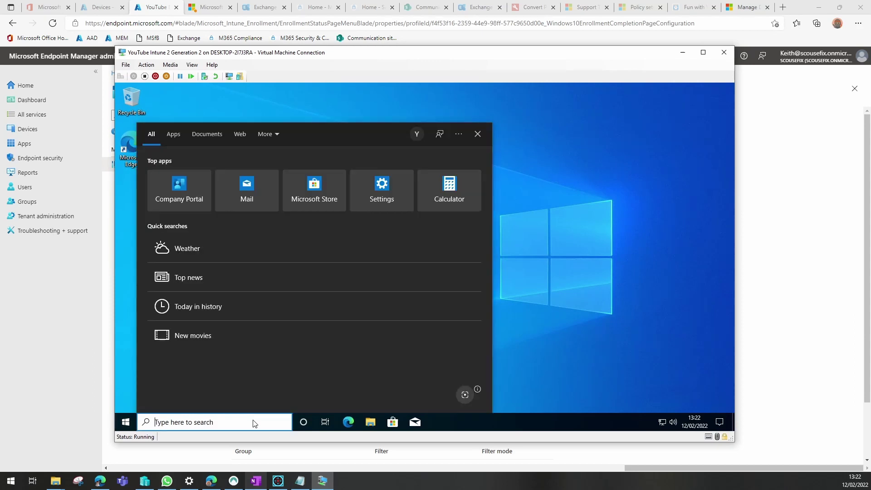
type("cont")
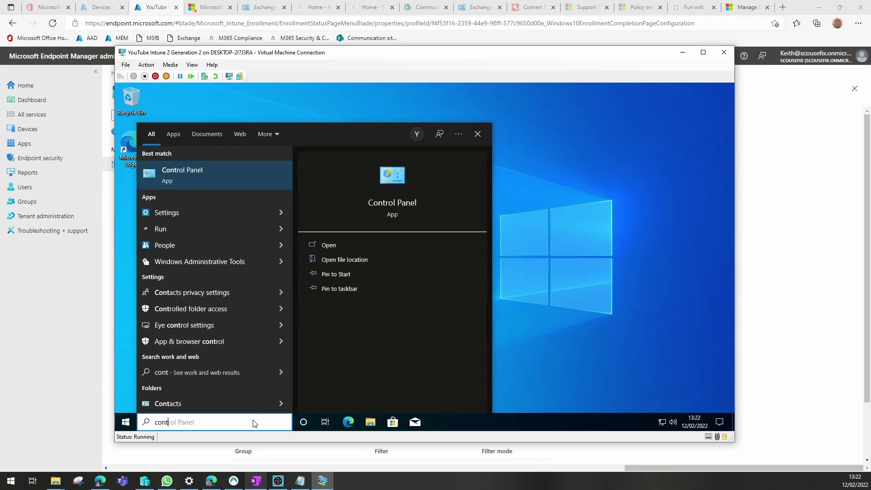
key("Return")
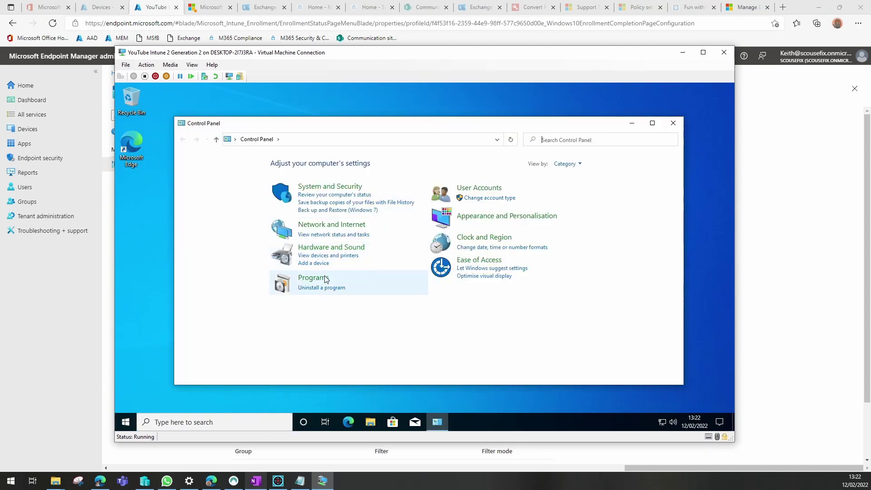
left_click(321, 295)
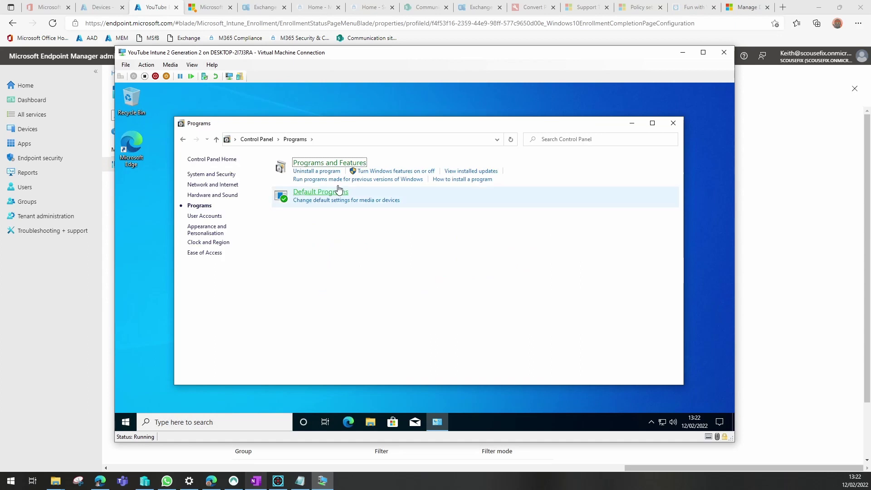
left_click(317, 171)
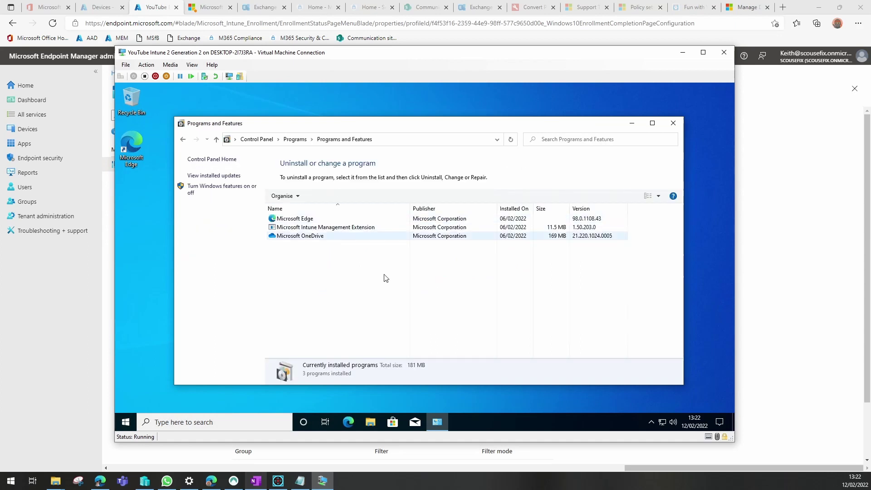
left_click_drag(392, 126, 385, 110)
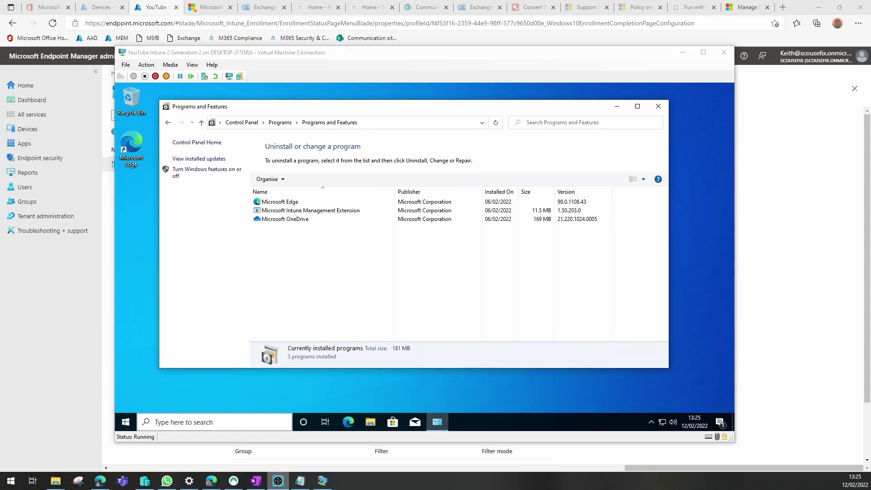
Check the Intune install notification, then refresh and enlarge Programs and Features until all Visual C++ redistributables appear
left_click(720, 422)
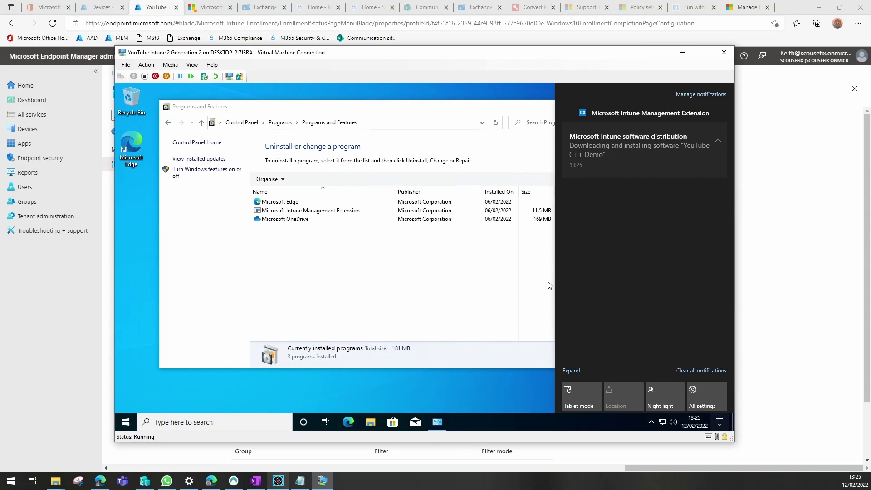
left_click(501, 109)
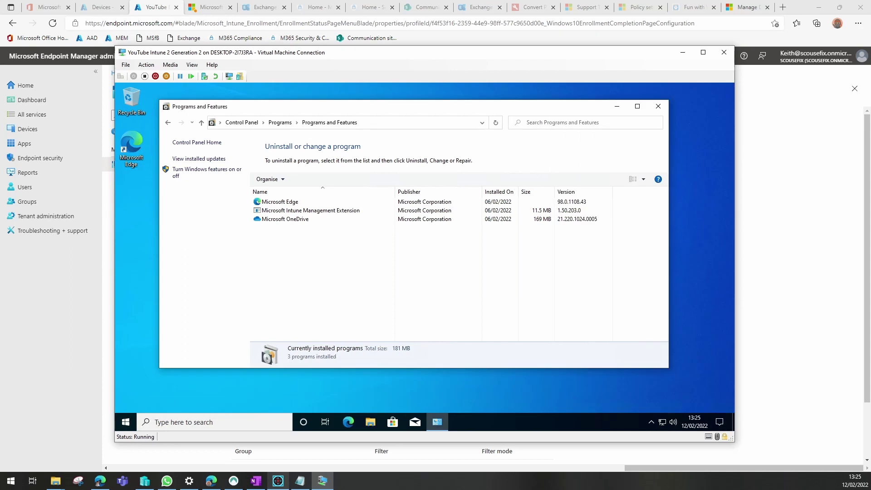
left_click(495, 123)
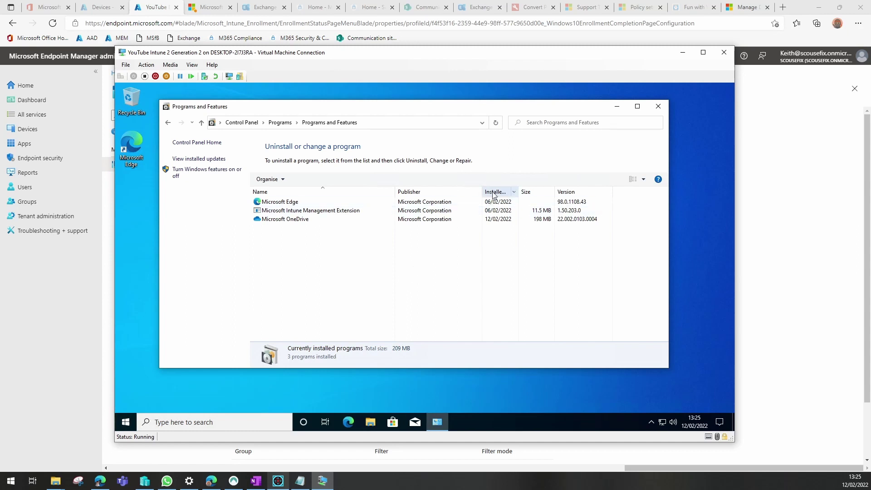
left_click(496, 123)
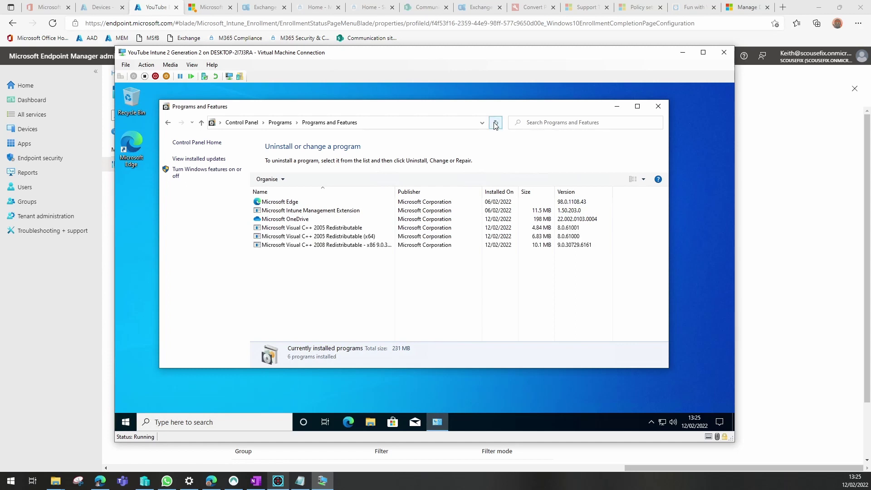
left_click_drag(396, 192, 433, 193)
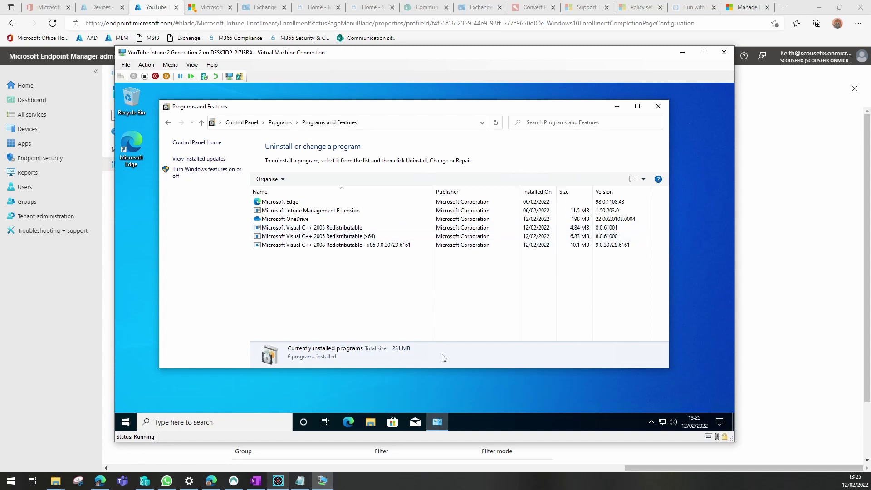
left_click_drag(442, 367, 440, 401)
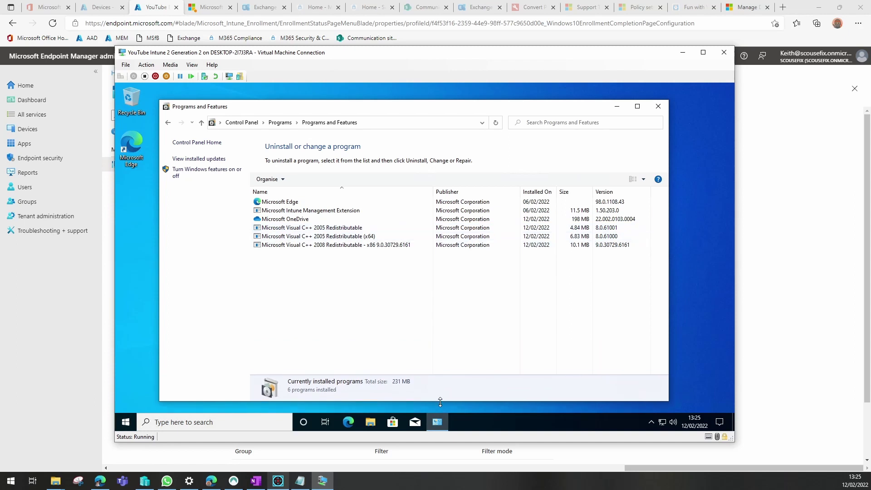
left_click(495, 124)
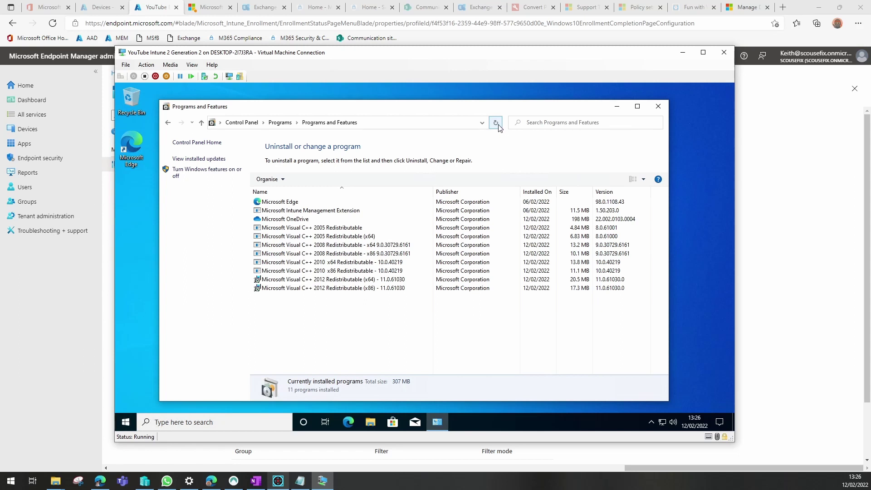
left_click(496, 126)
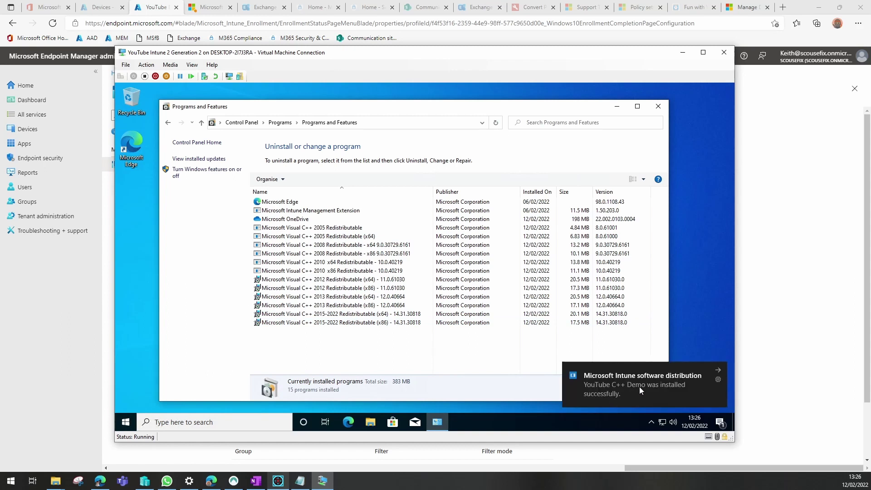
left_click(370, 422)
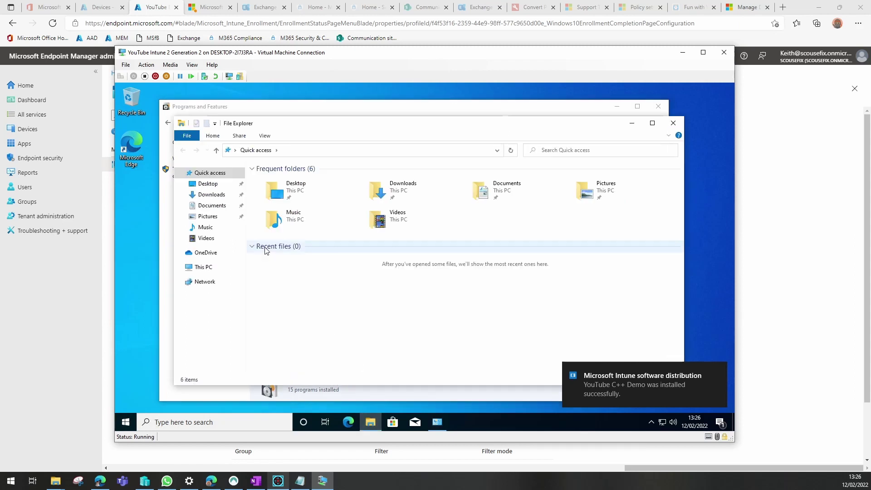
left_click(200, 269)
left_click(307, 280)
double_click(306, 280)
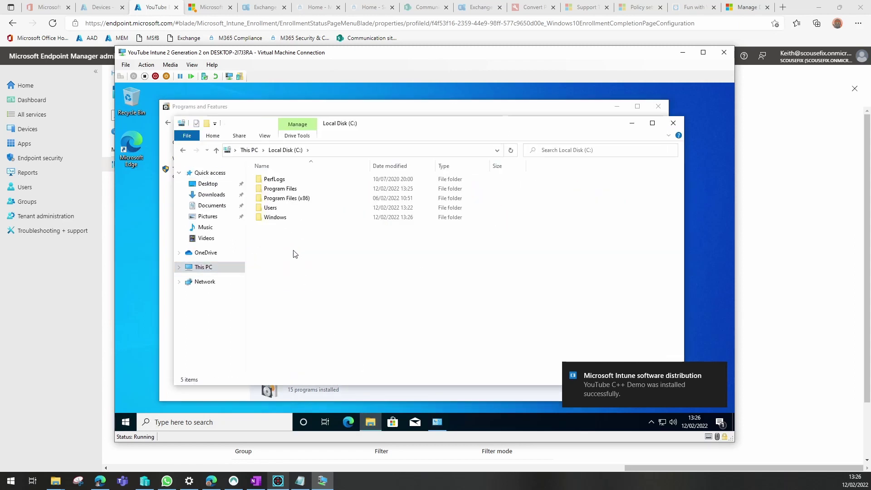
double_click(281, 217)
left_click(289, 303)
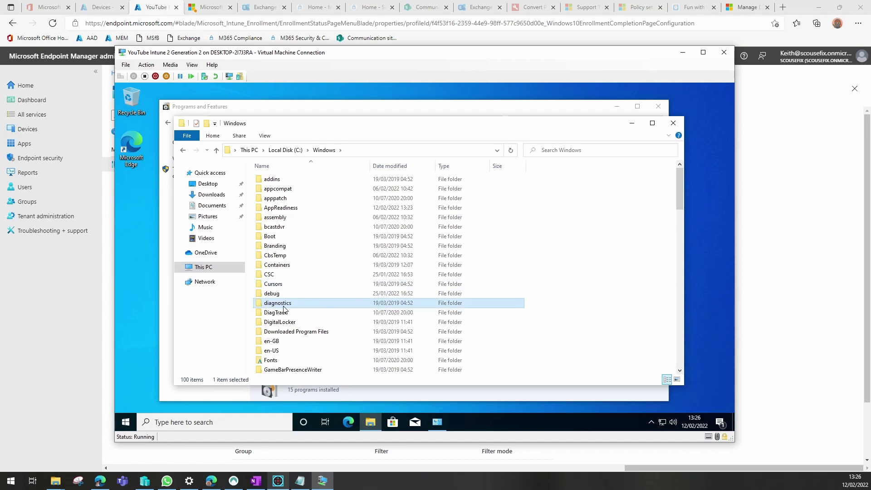
key("s")
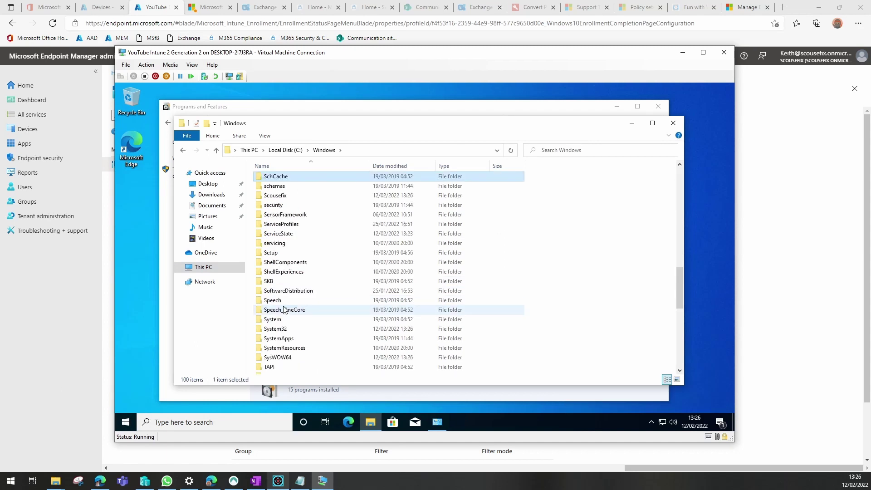
double_click(277, 195)
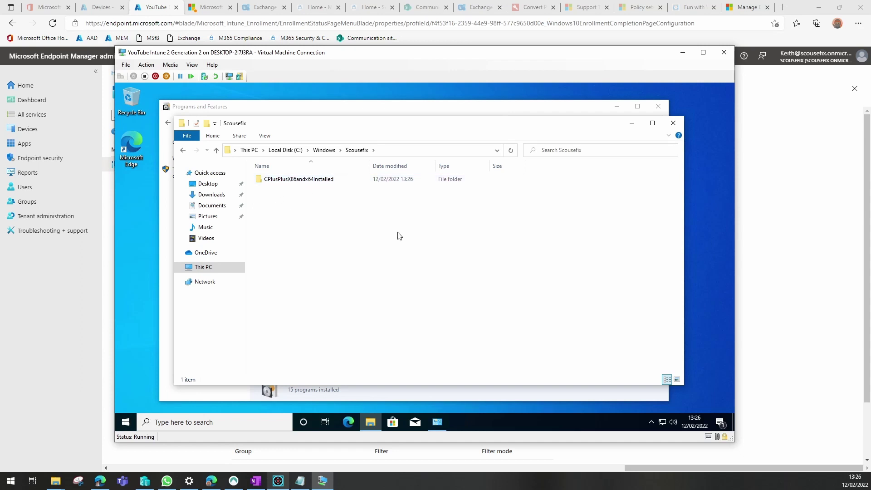
left_click(674, 123)
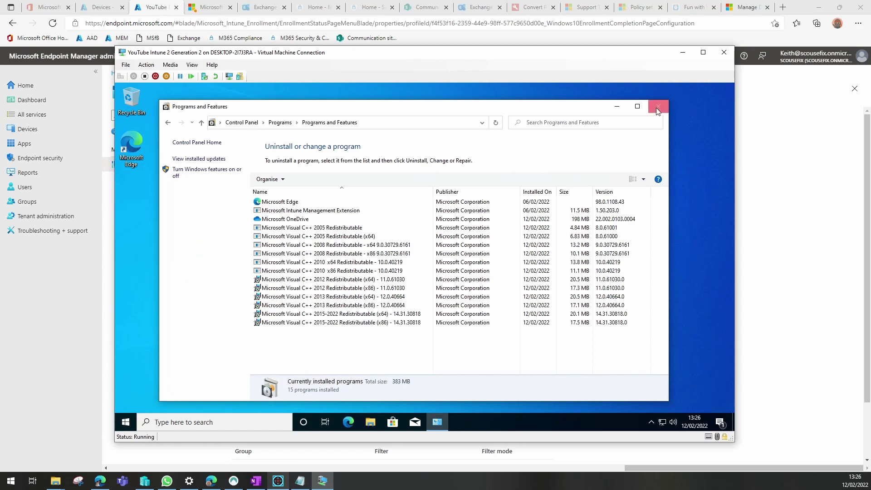
Minimize the VM window and revisit the YouTube ESP overview and properties
left_click(682, 52)
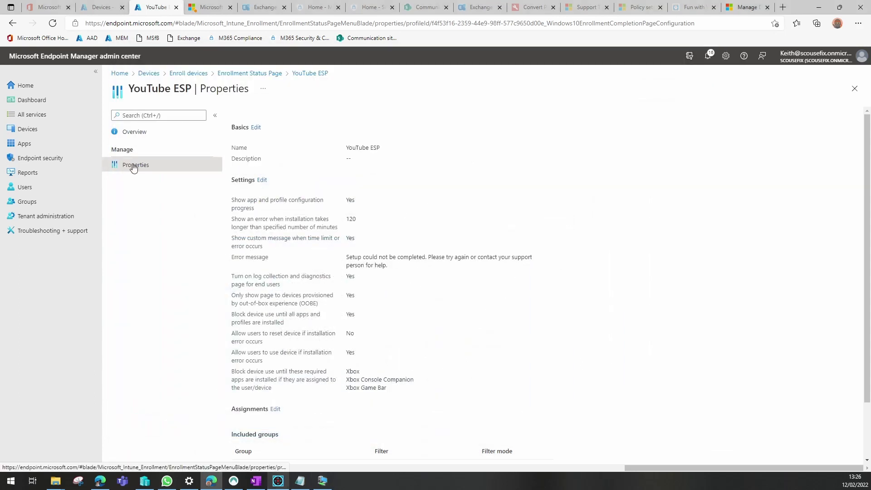
left_click(306, 74)
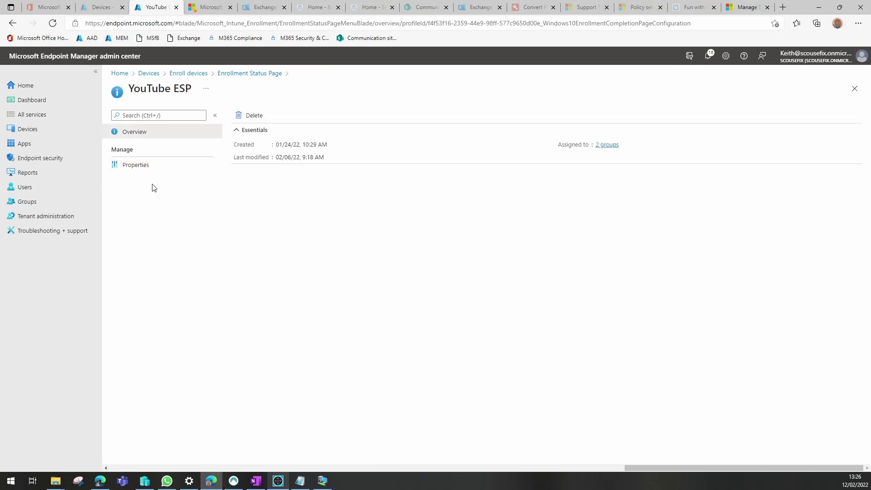
left_click(140, 168)
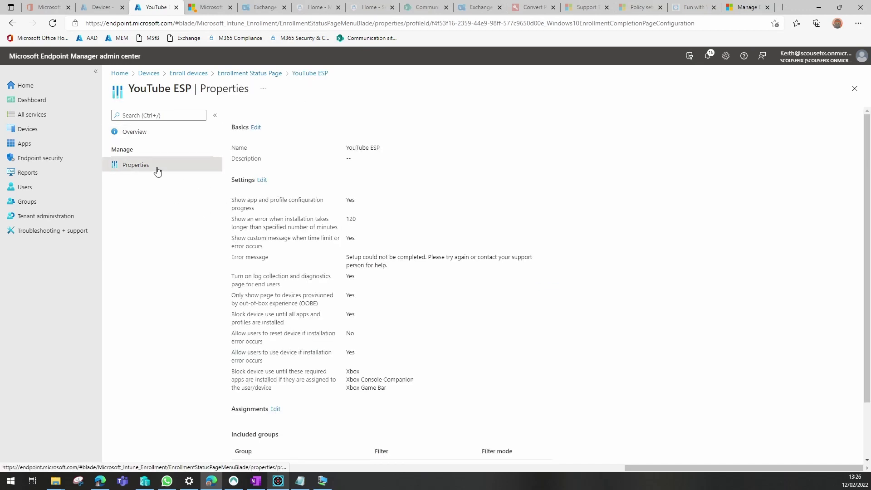
left_click(140, 133)
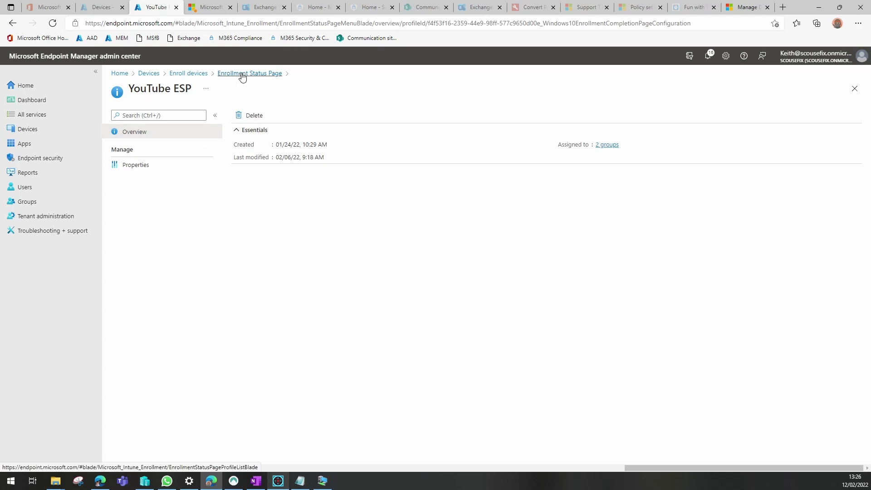
Go to Apps > Windows and search the app list for 'you'
left_click(25, 145)
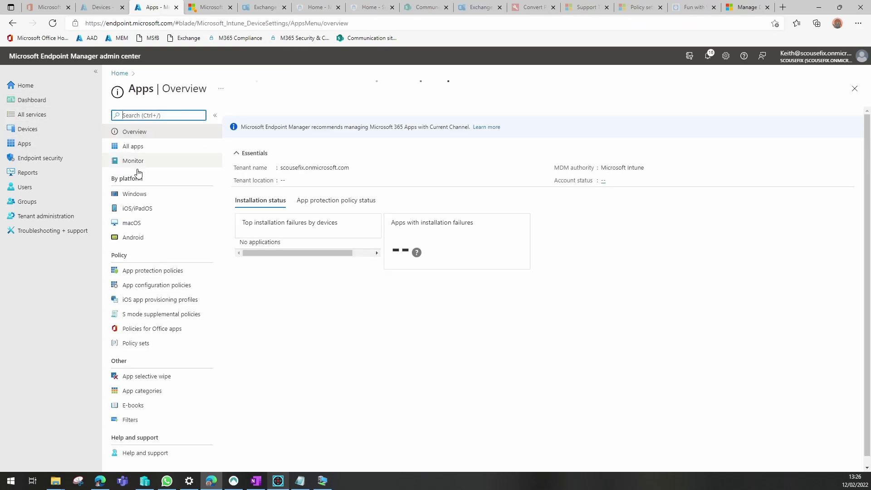
left_click(136, 194)
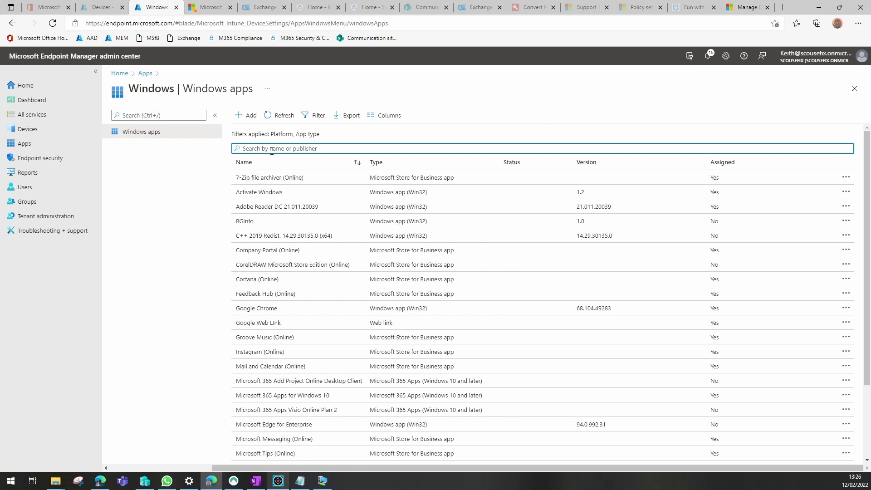
type("you")
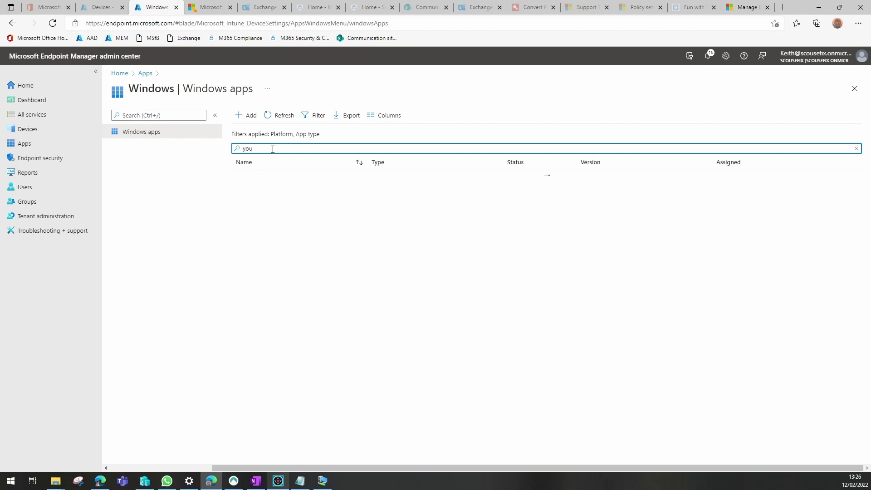
Open YouTube C++ Demo and review install.cmd, highlighting the x64 and x86 c:\Windows\Scousefix MKDIR paths
left_click(273, 192)
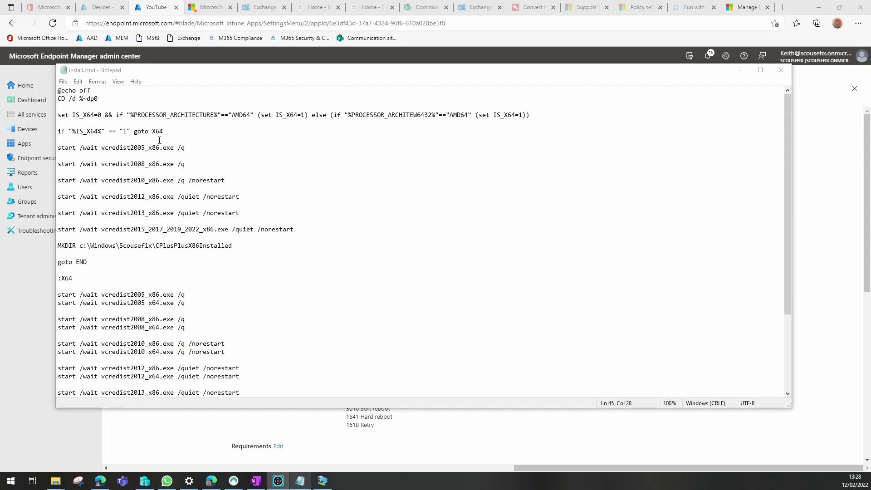
scroll(166, 219, "down", 1)
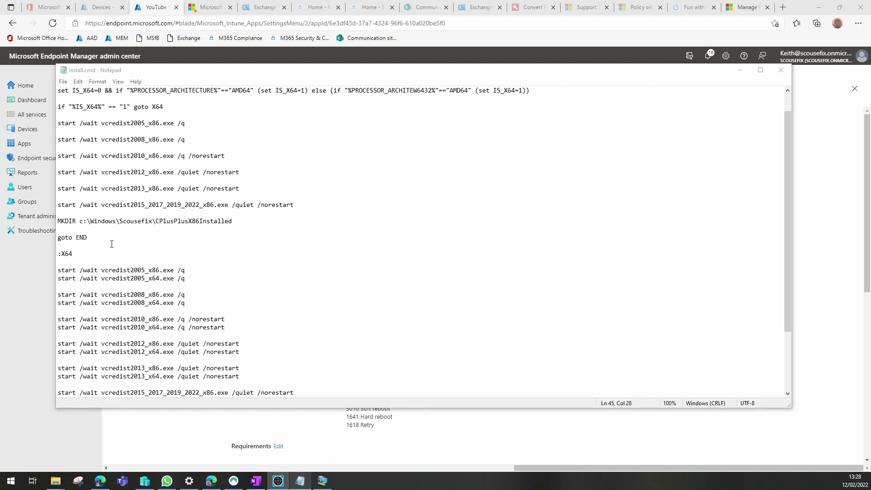
scroll(112, 244, "down", 3)
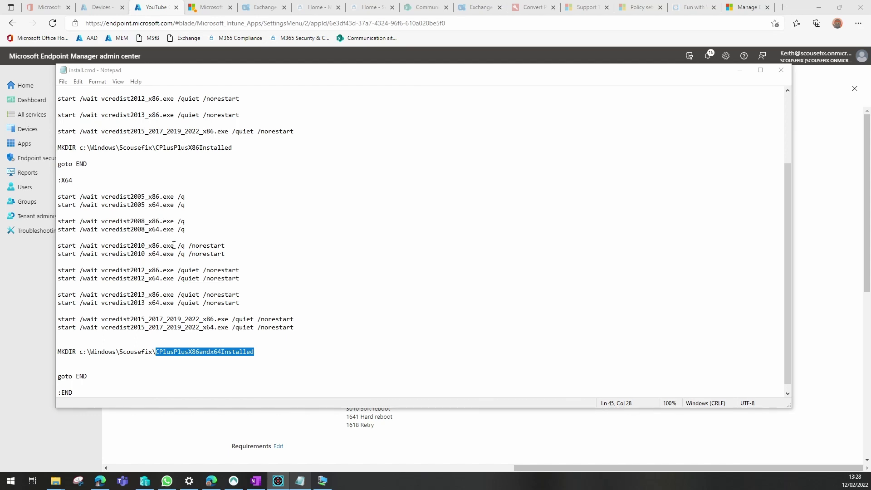
scroll(178, 293, "down", 1)
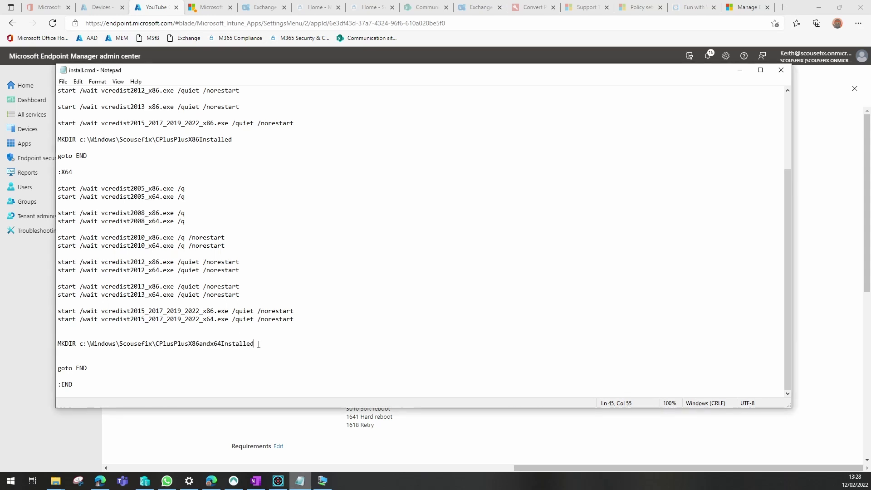
left_click_drag(255, 343, 87, 343)
left_click(318, 335)
scroll(317, 334, "up", 2)
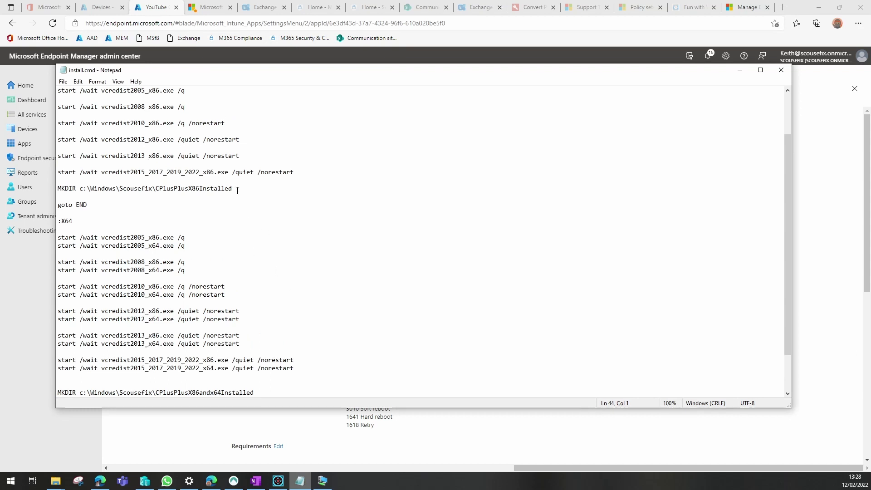
left_click_drag(232, 188, 81, 191)
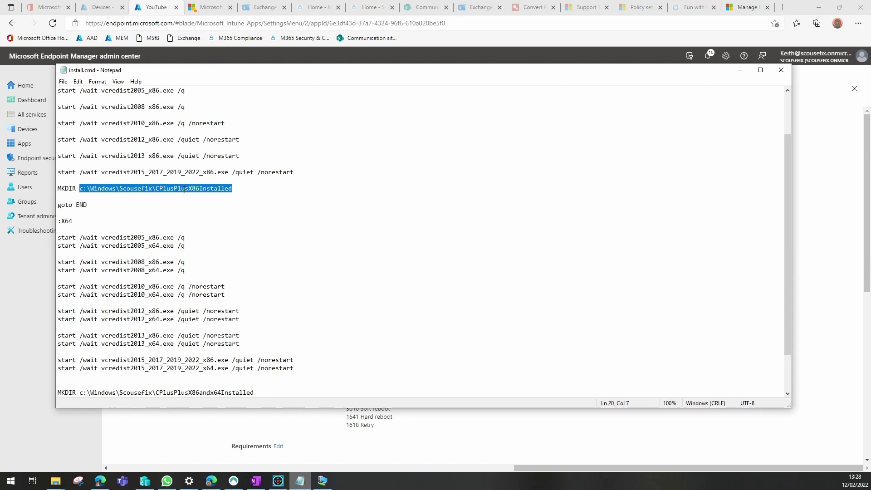
scroll(283, 284, "up", 3)
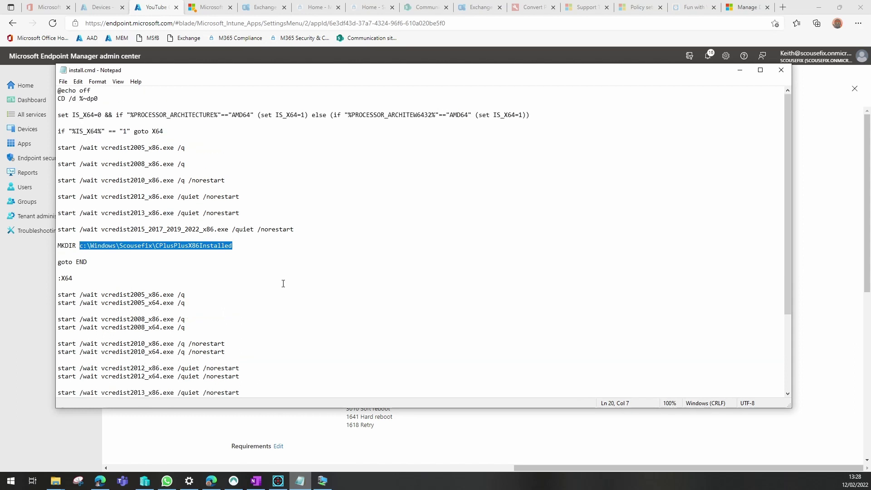
left_click(740, 70)
left_click(157, 199)
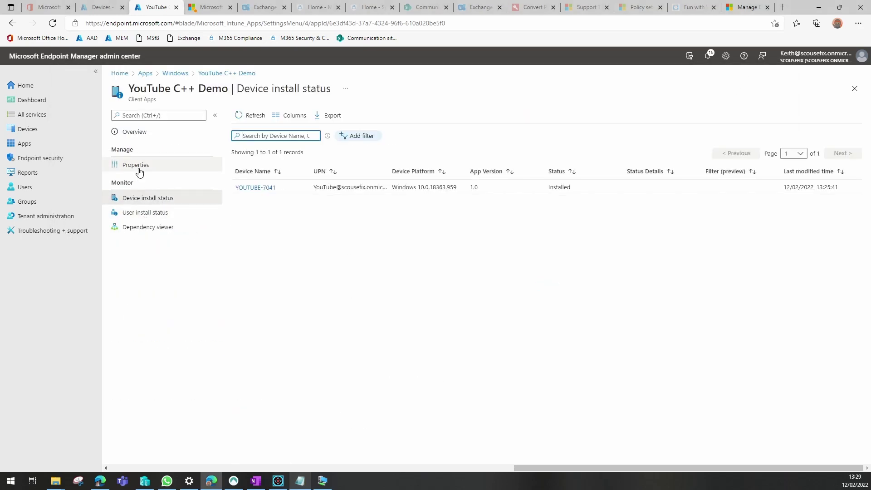
left_click(139, 171)
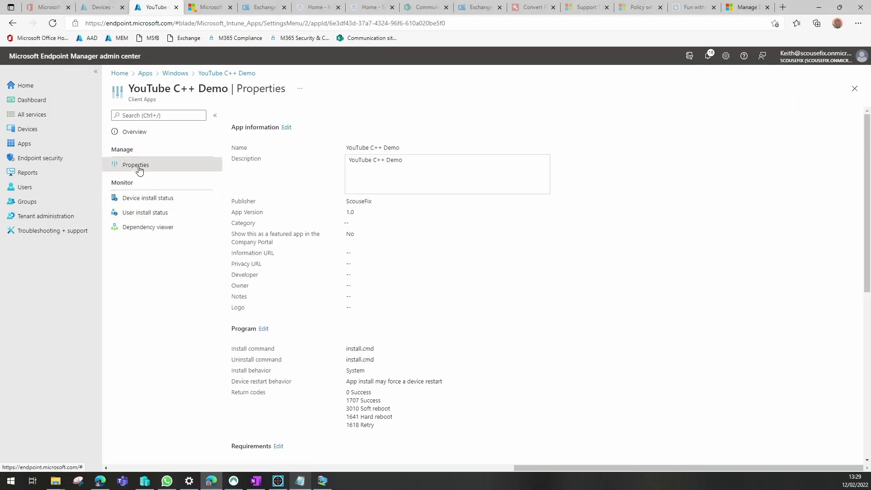
left_click(140, 198)
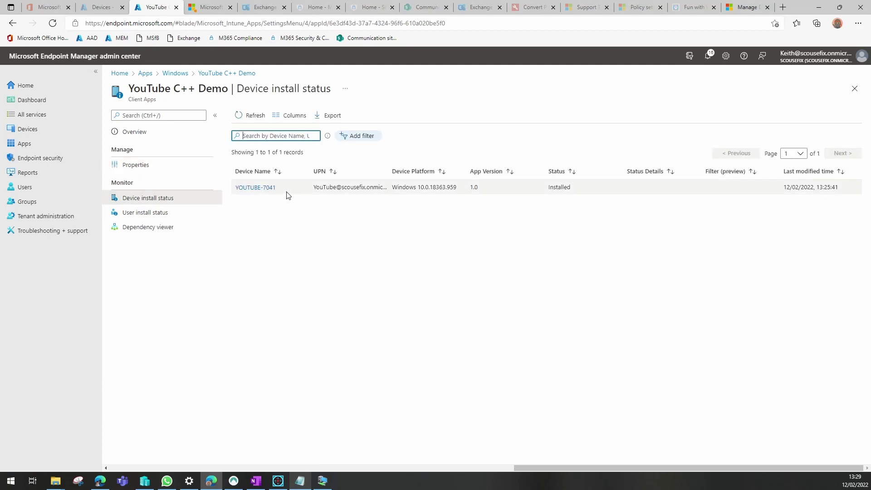